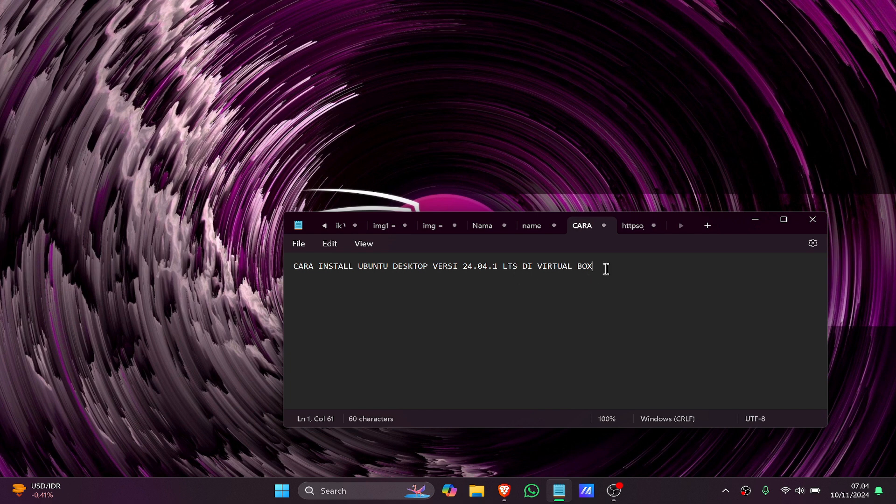
- Switch to the Brave browser and bring up the Download Ubuntu Desktop page on ubuntu.com
left_click(504, 490)
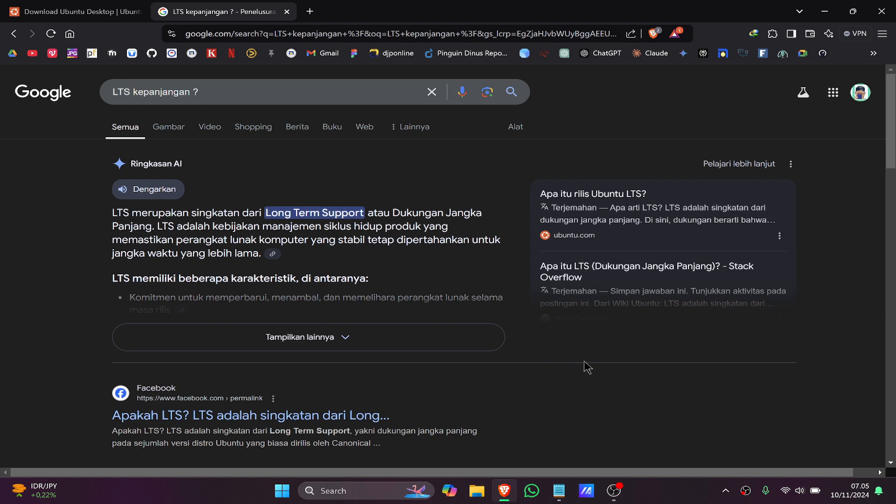
key("ctrl+shift+Tab")
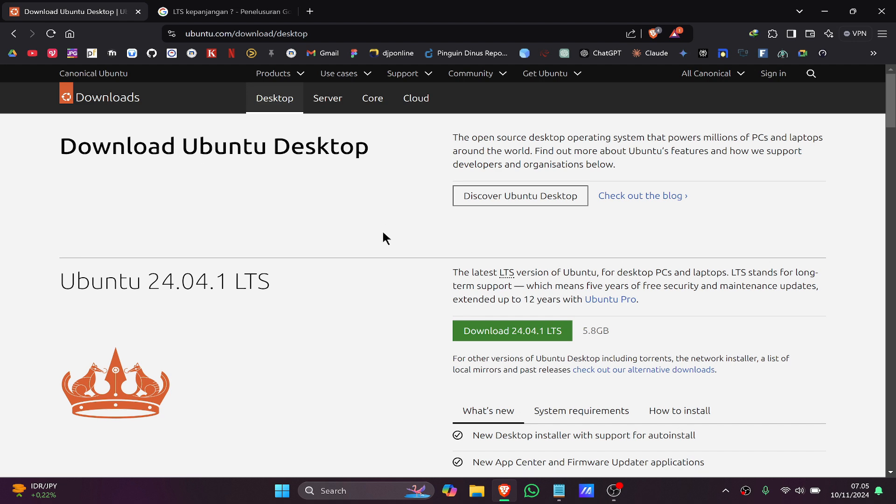
scroll(317, 275, "down", 3)
scroll(246, 172, "up", 3)
- Look over the Cloud downloads page on ubuntu.com and return to the Desktop downloads page
left_click(414, 104)
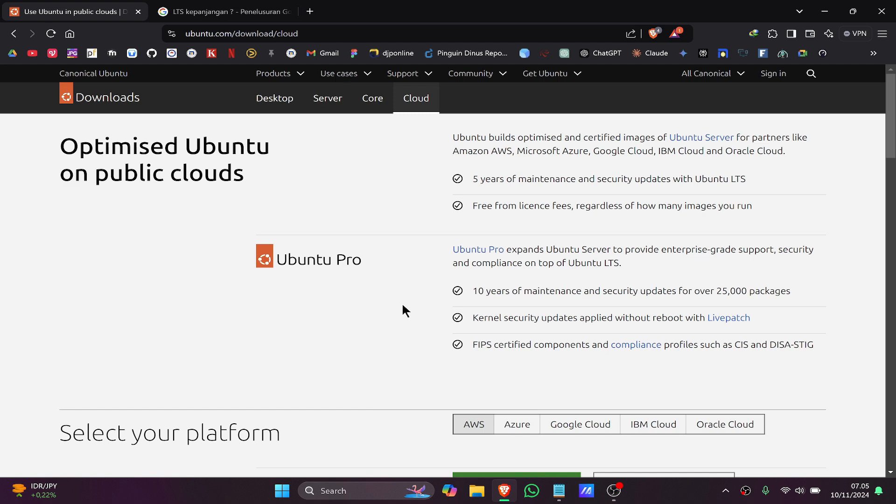
scroll(402, 306, "down", 5)
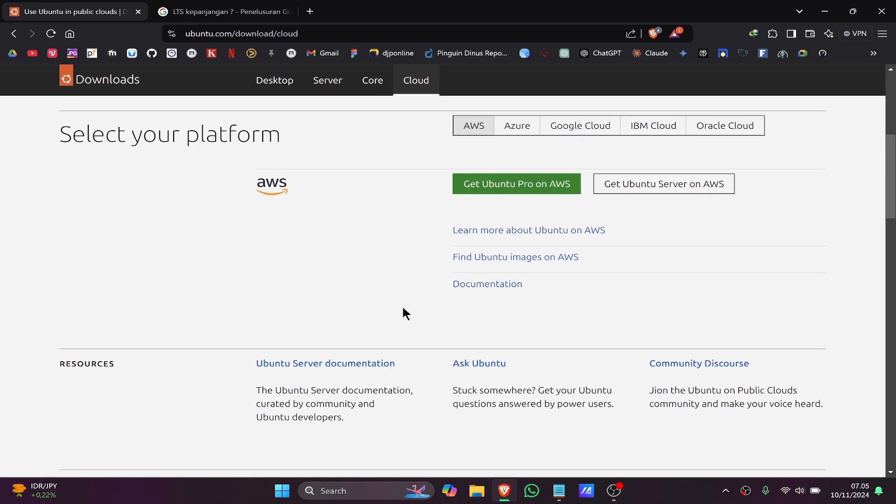
scroll(403, 314, "up", 5)
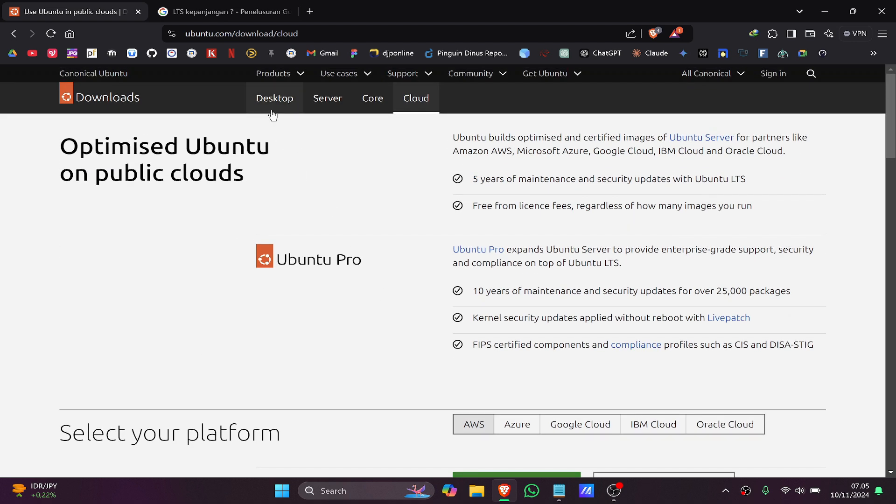
left_click(273, 115)
scroll(304, 228, "down", 2)
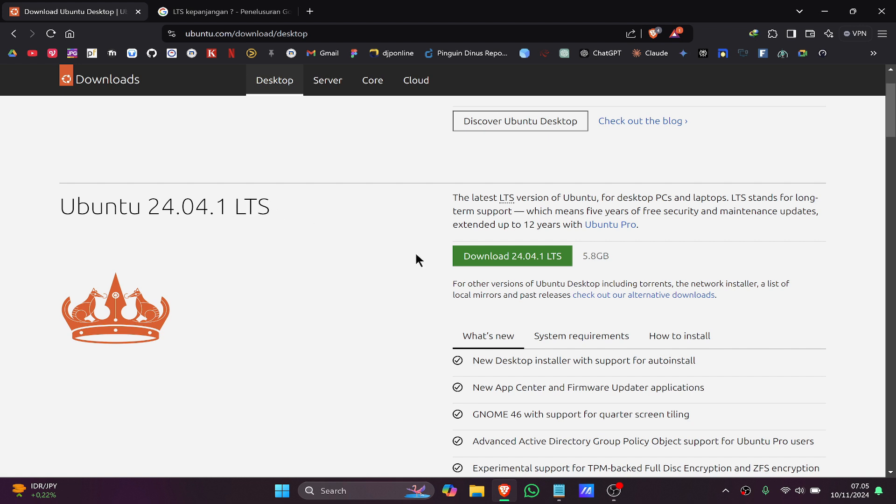
- Check the download size and system requirements of Ubuntu 24.04.1 LTS, highlighting the required free hard drive space
left_click_drag(585, 255, 614, 258)
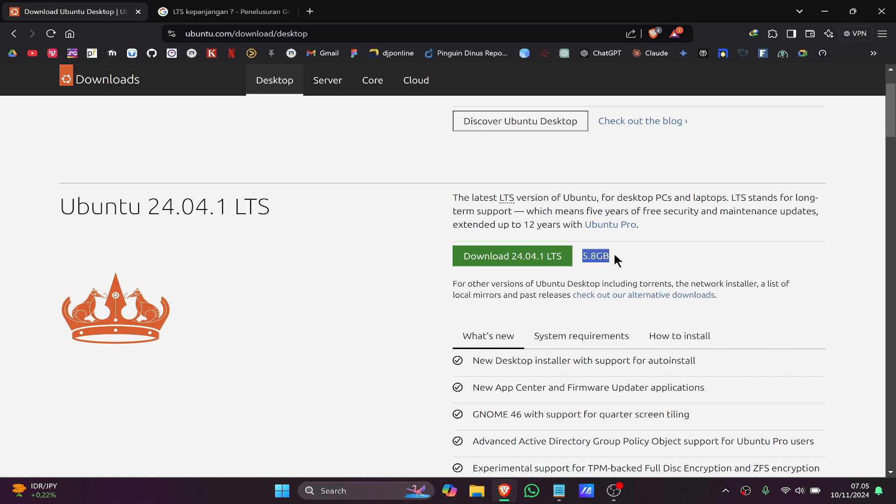
left_click(609, 260)
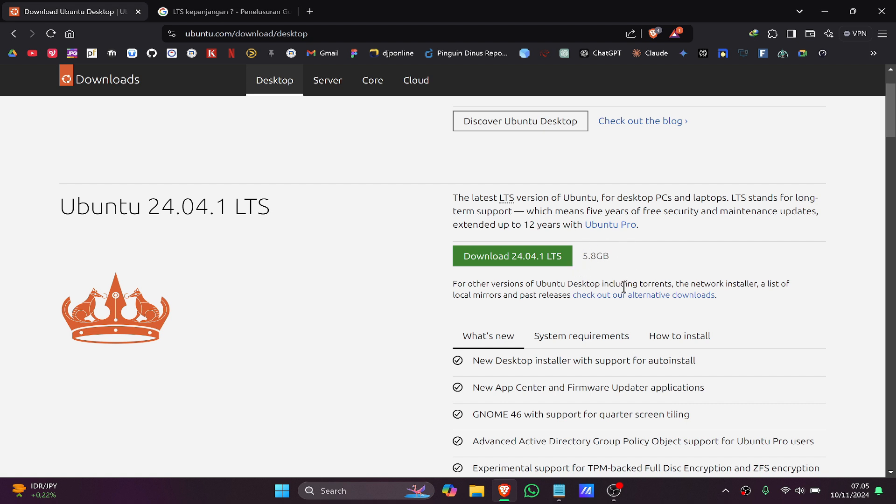
scroll(616, 282, "down", 2)
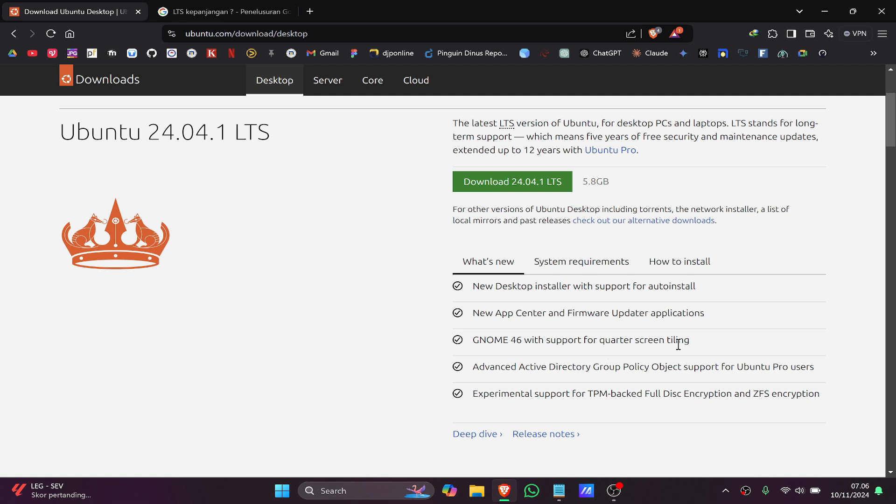
left_click(583, 269)
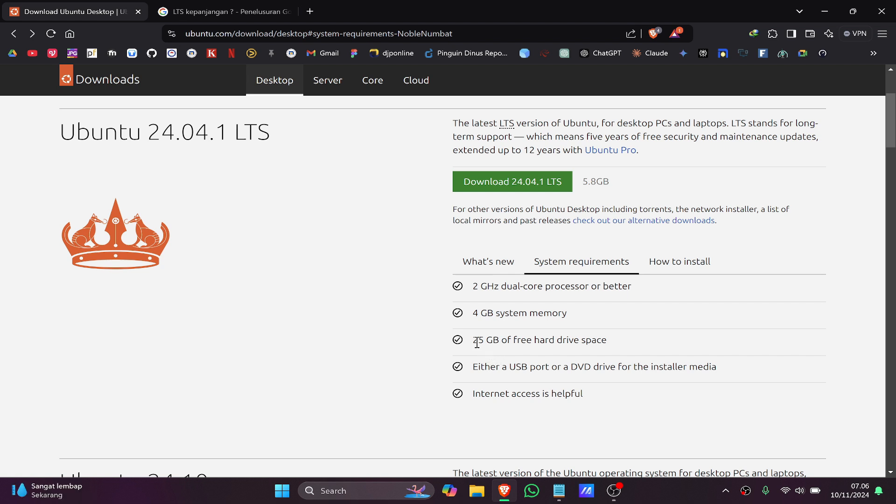
left_click_drag(473, 341, 498, 341)
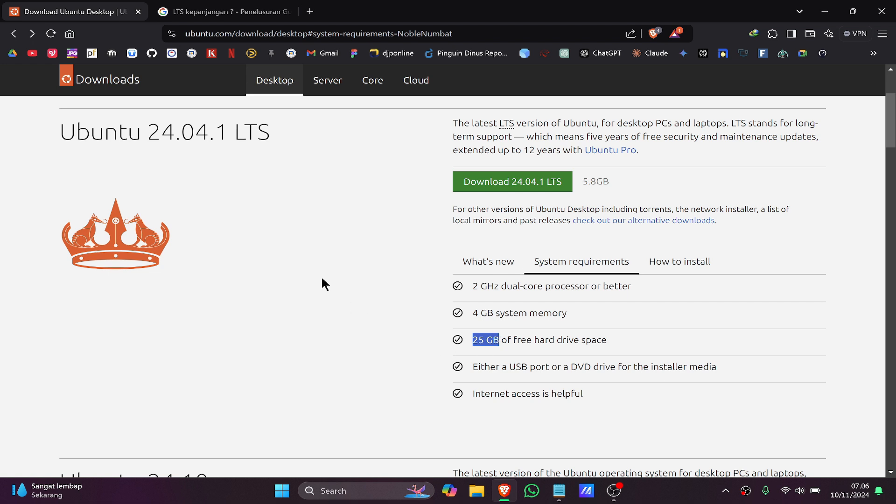
left_click(516, 355)
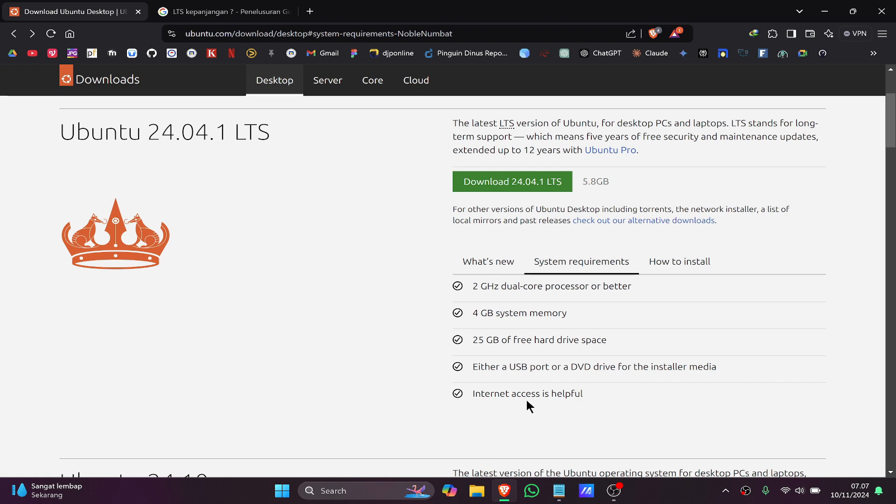
- Examine the Ubuntu 24.10 release details and compare them with the Ubuntu 24.04.1 LTS section on the download page
scroll(610, 392, "down", 2)
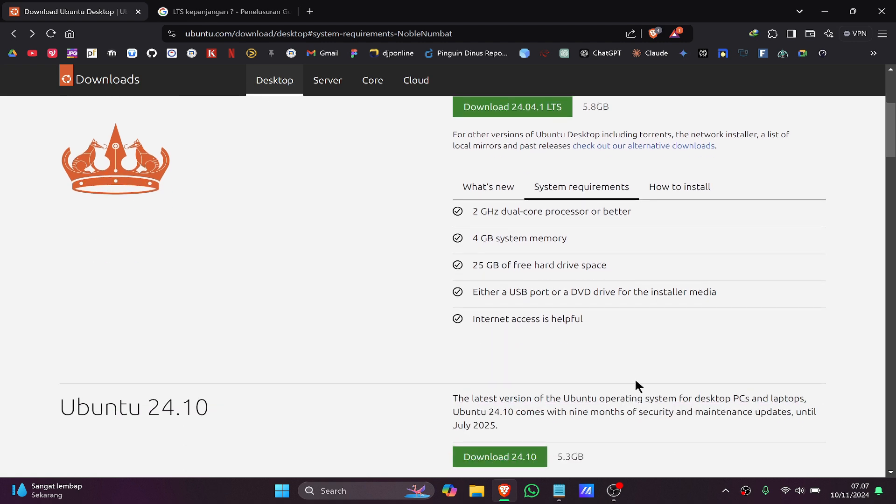
scroll(636, 382, "down", 2)
scroll(537, 388, "up", 2)
scroll(373, 395, "down", 3)
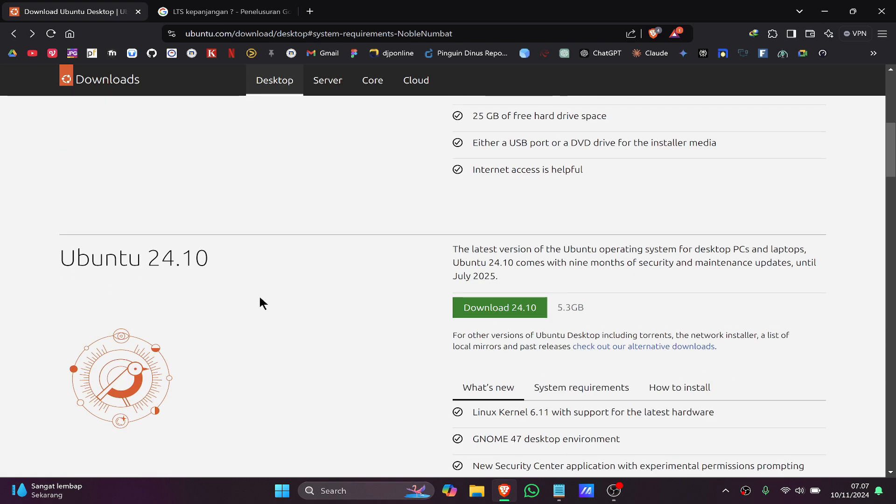
scroll(300, 322, "down", 4)
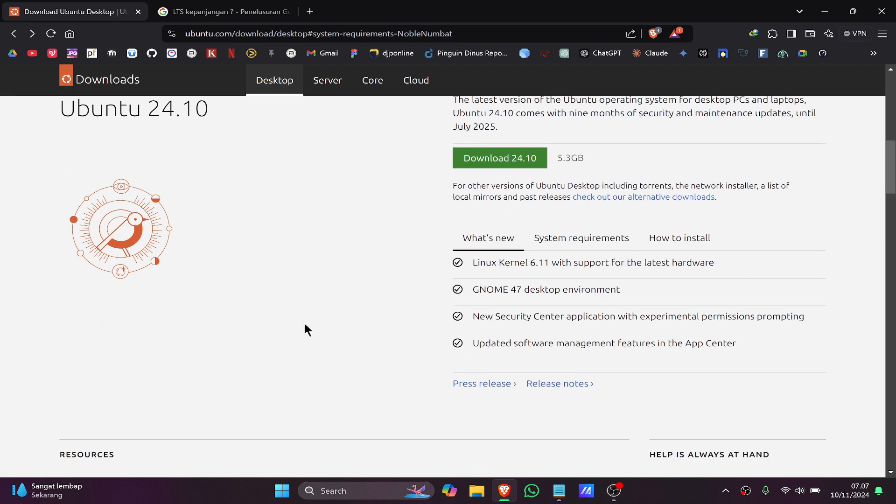
scroll(306, 329, "up", 2)
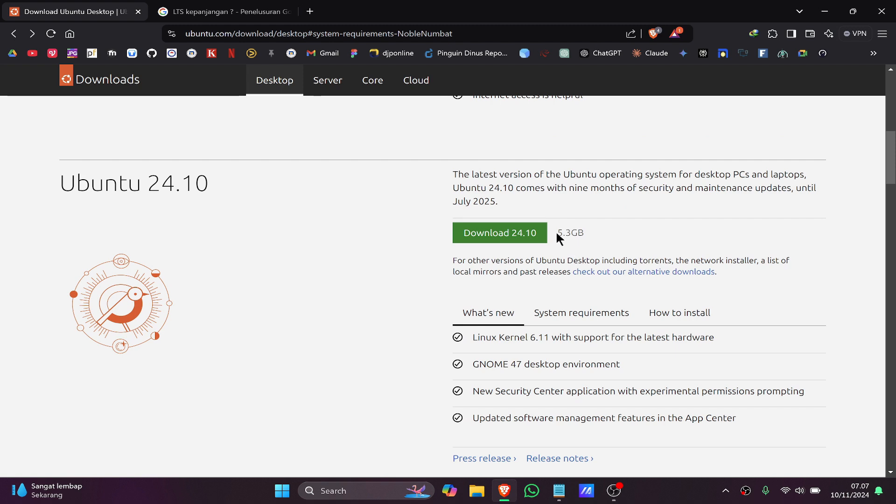
scroll(412, 364, "up", 10)
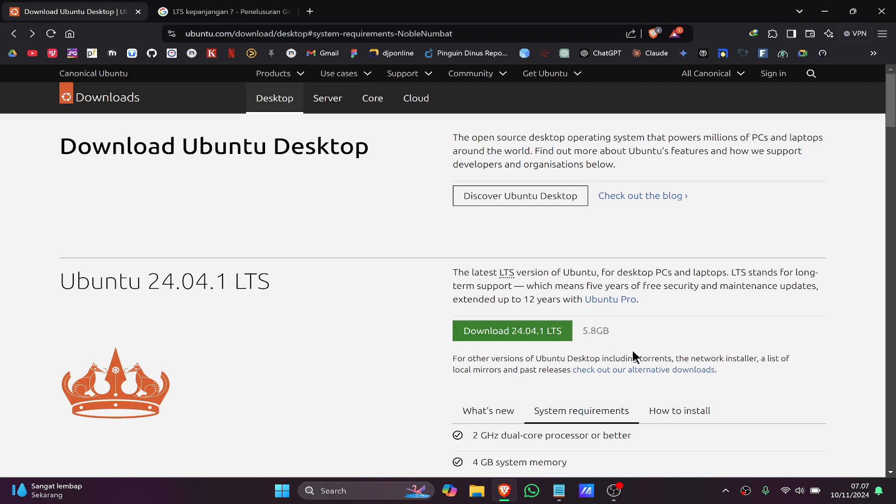
scroll(259, 250, "down", 2)
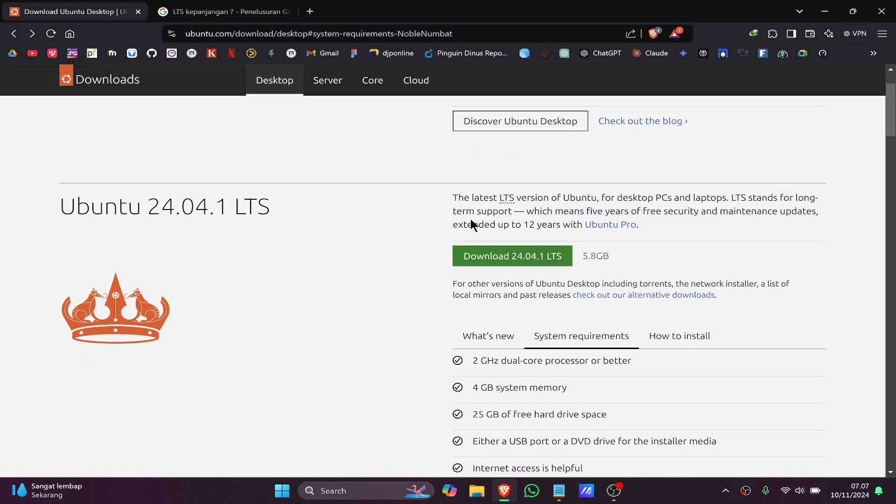
scroll(399, 343, "down", 6)
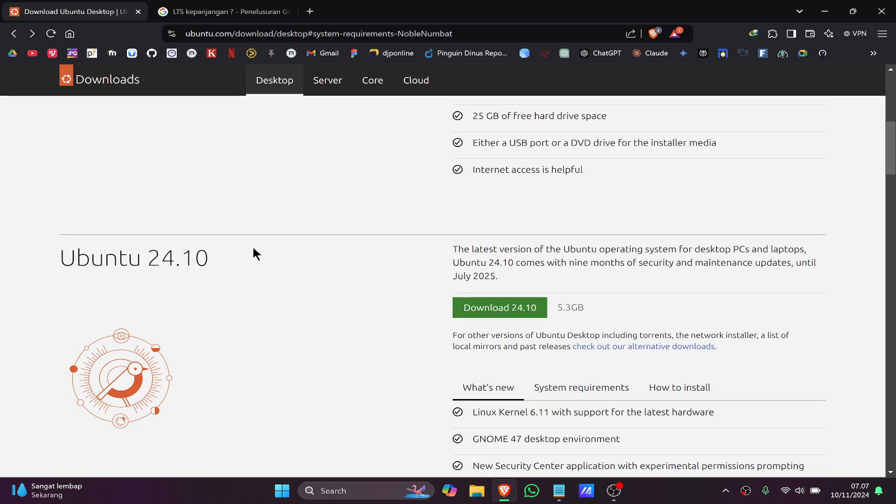
scroll(280, 333, "up", 8)
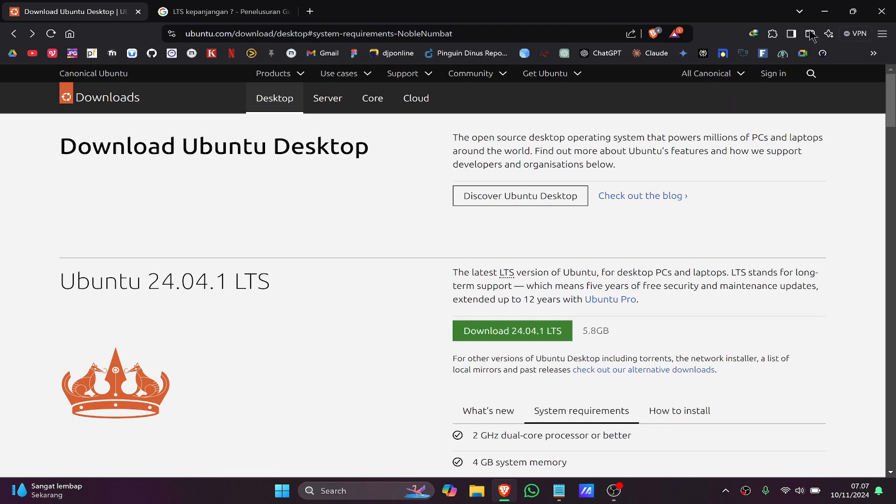
- Minimize the browser and Notepad windows and launch Oracle VirtualBox
left_click(825, 11)
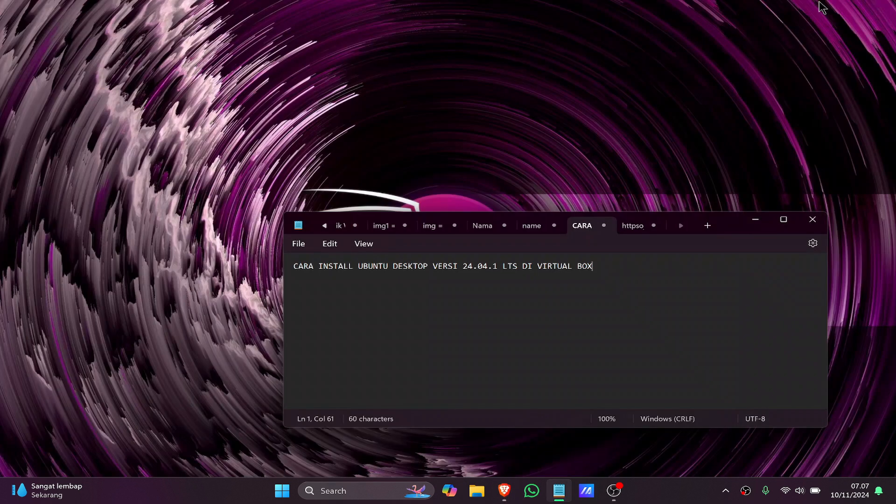
left_click(755, 219)
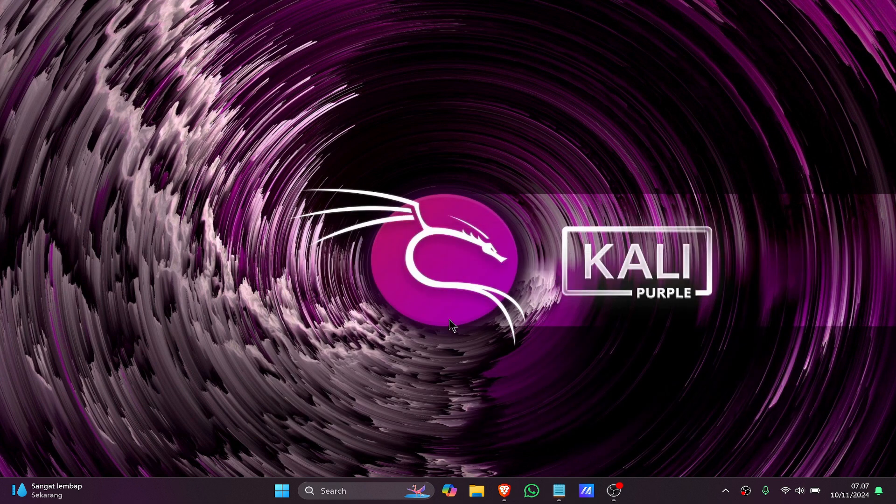
left_click(360, 491)
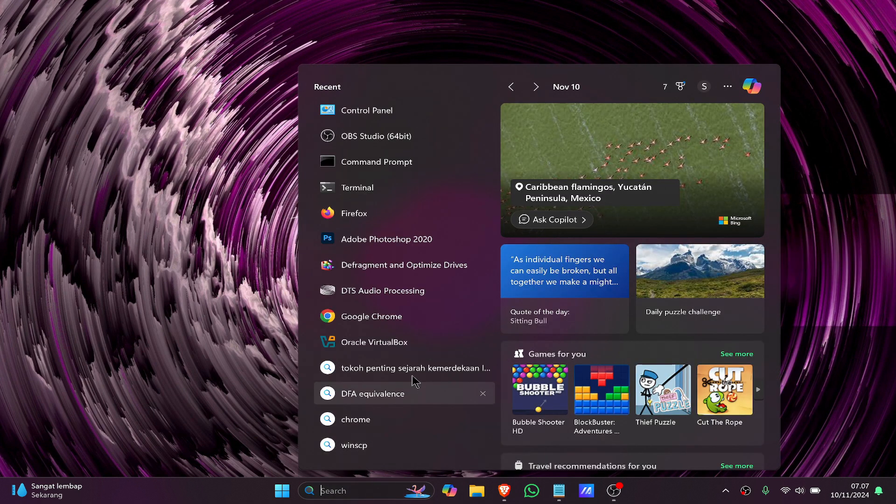
left_click(392, 343)
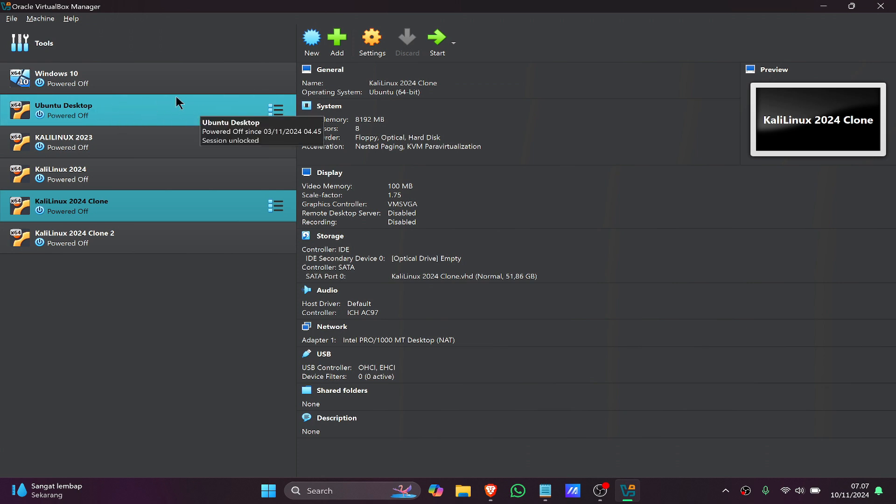
- Begin creating a new virtual machine and name it UBUNTU DESKTOP FRESH
left_click(164, 105)
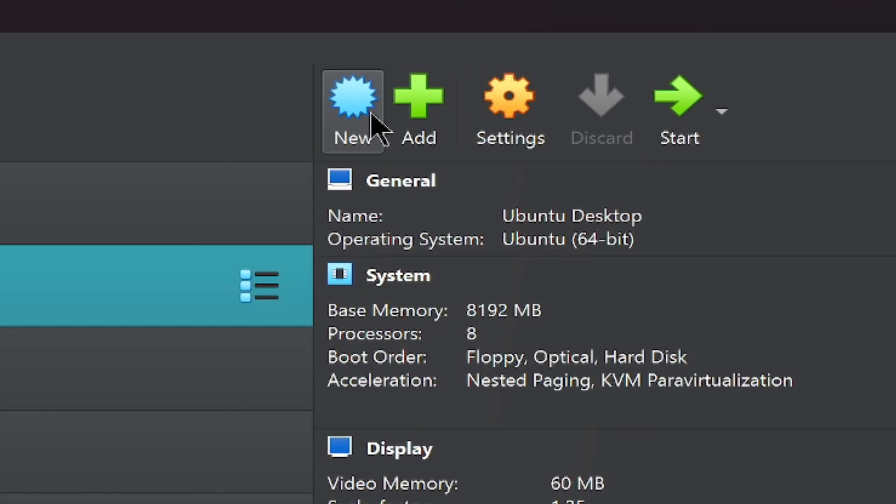
left_click(371, 116)
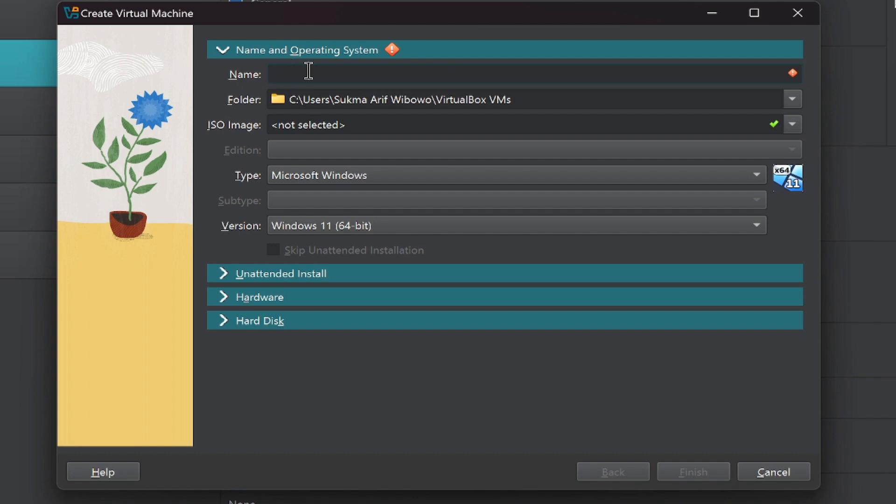
type("UBUNTU")
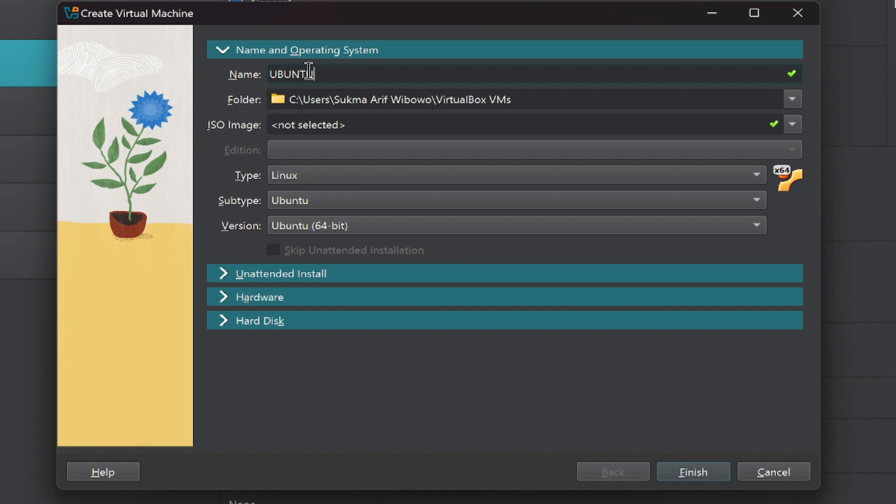
type(" DESKTOP FRESH")
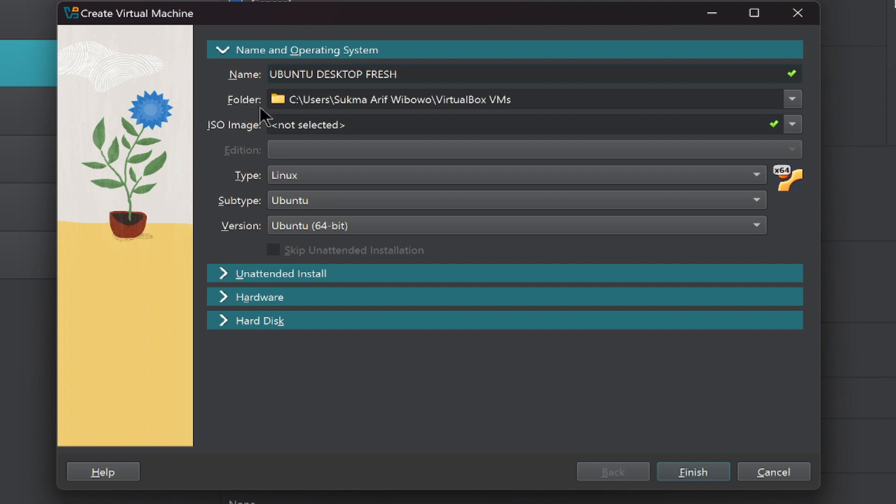
- Set the new virtual machine's folder to the New Volume (D:) drive
left_click(794, 99)
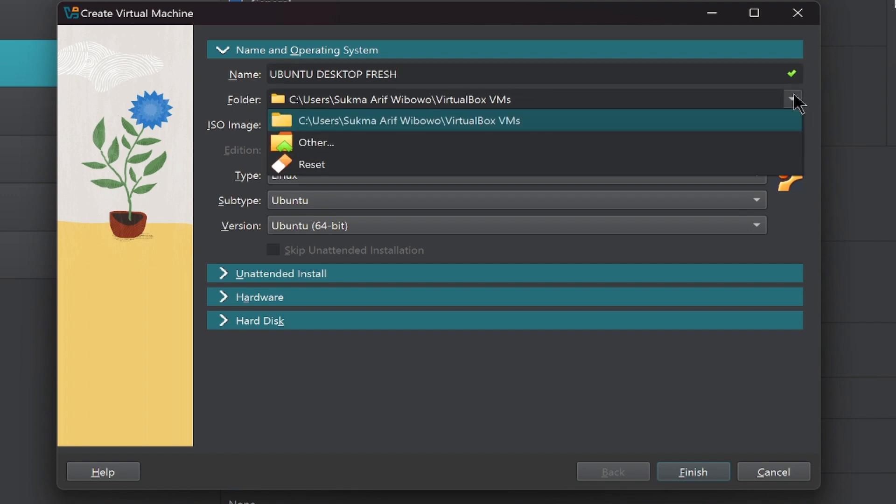
left_click(793, 99)
left_click(793, 95)
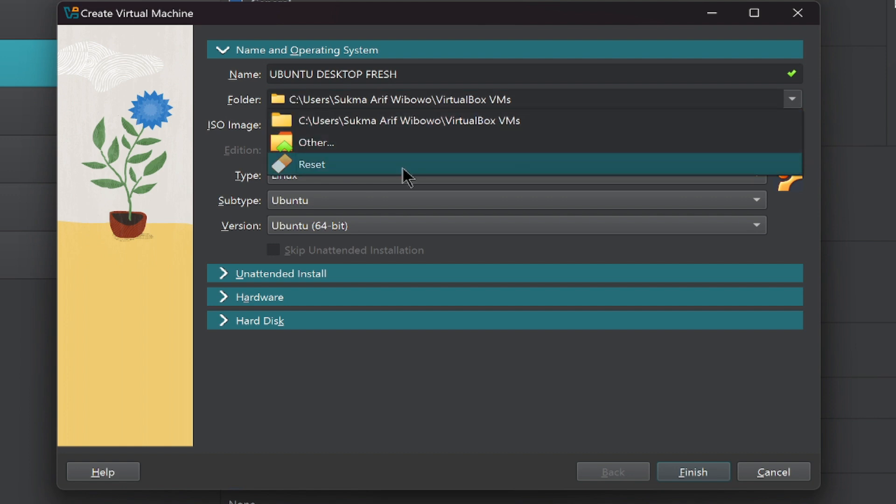
left_click(318, 147)
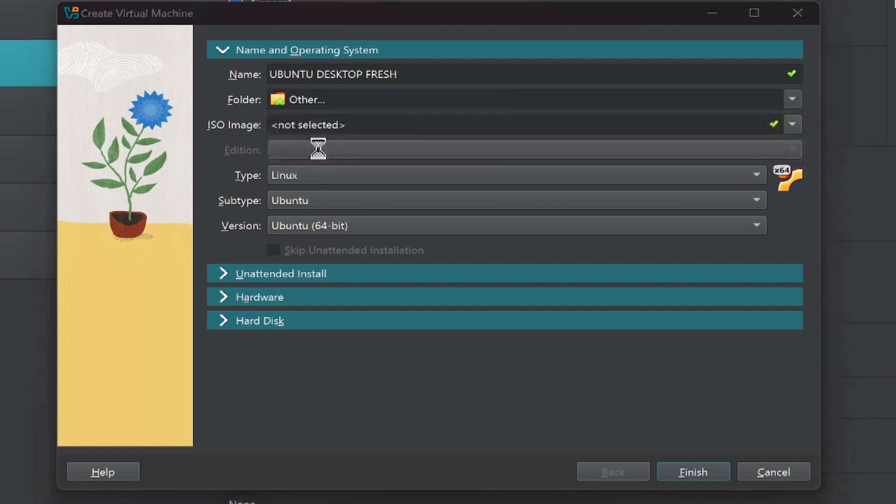
scroll(140, 261, "down", 5)
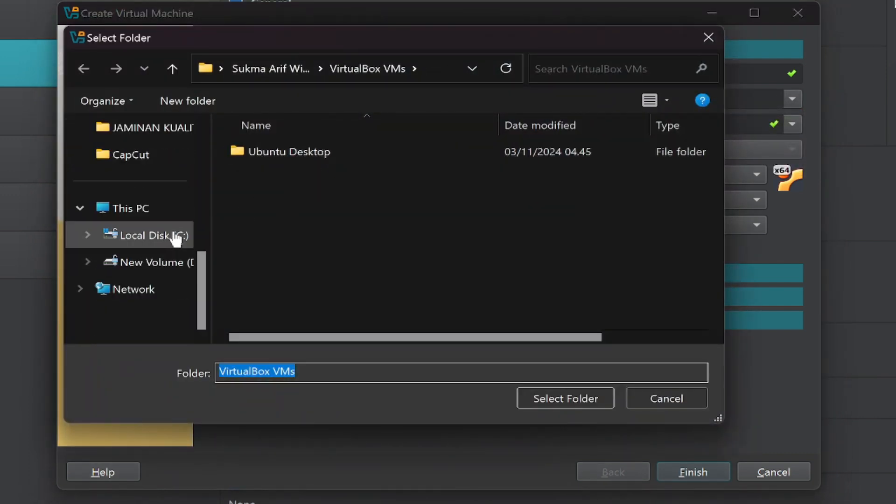
left_click(178, 265)
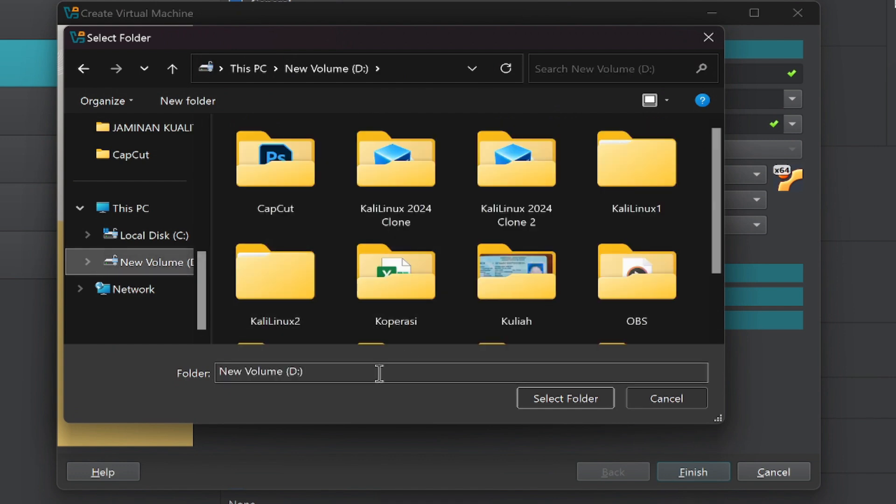
left_click(566, 400)
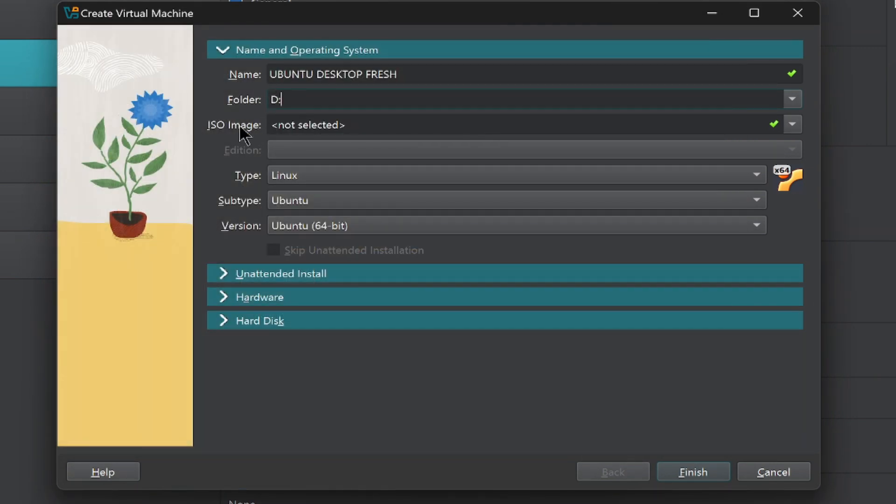
- Select ubuntu-24.04.1-desktop-amd64 as the virtual machine's ISO image and choose Linux as the operating system type
left_click(793, 127)
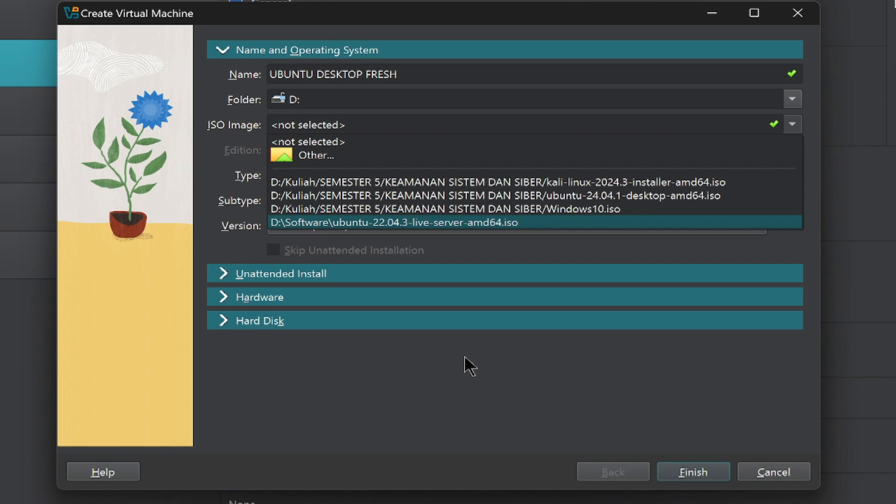
left_click(322, 157)
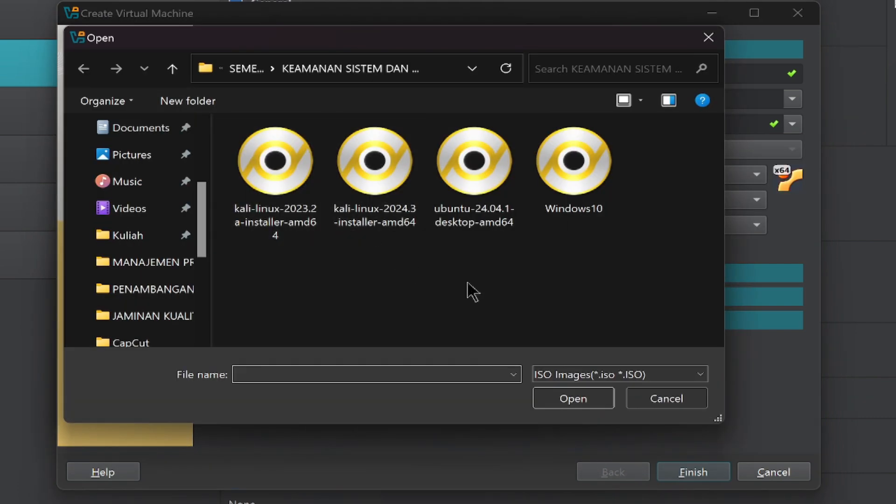
left_click(479, 196)
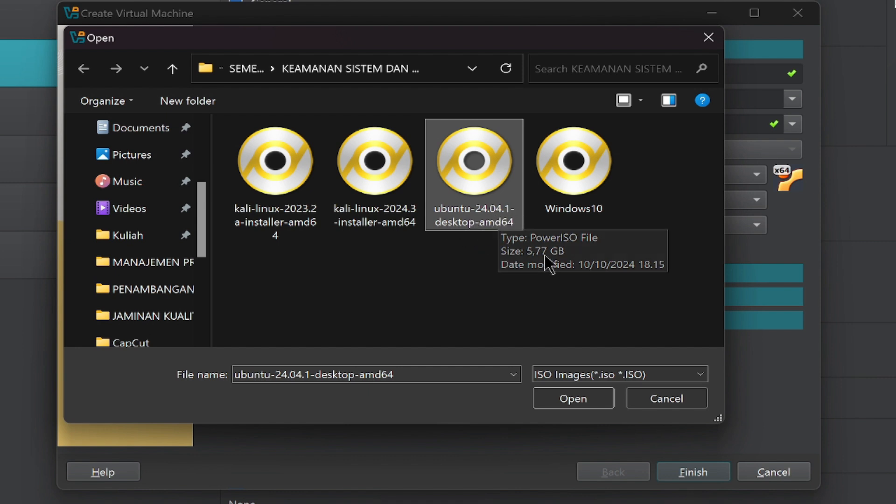
left_click(570, 401)
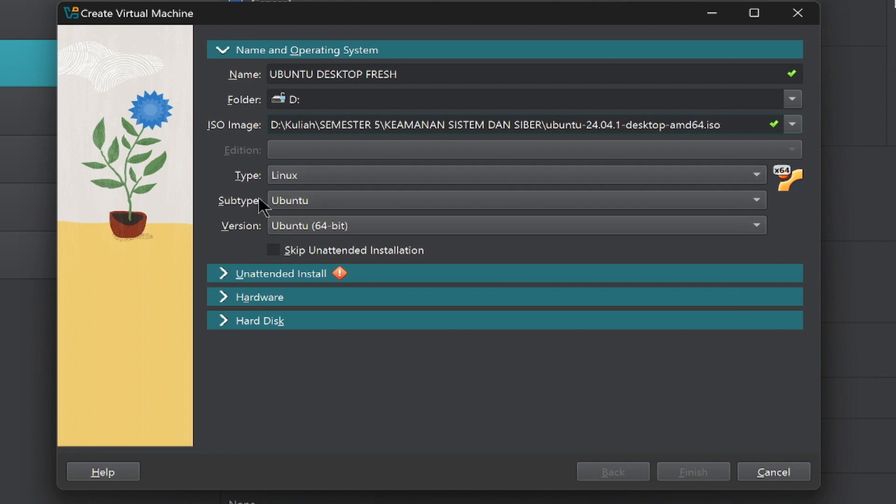
left_click(279, 179)
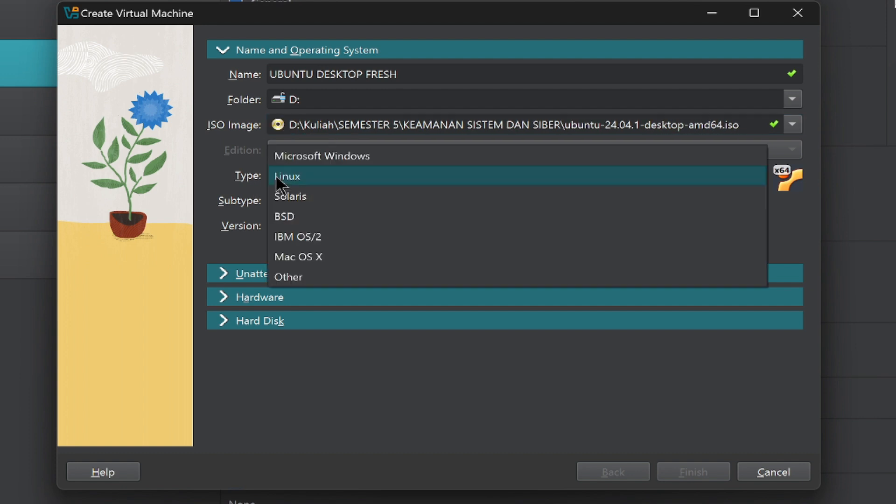
left_click(277, 179)
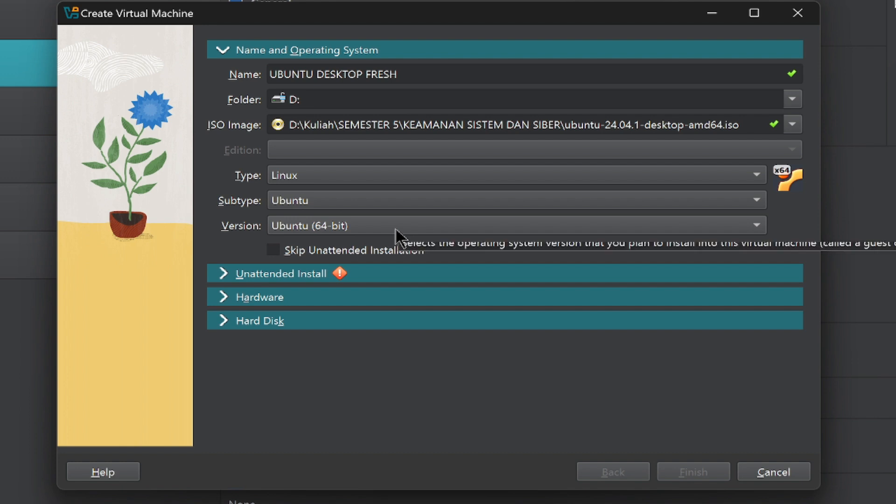
- Check the unattended install options and enable Skip Unattended Installation for the virtual machine
left_click(271, 273)
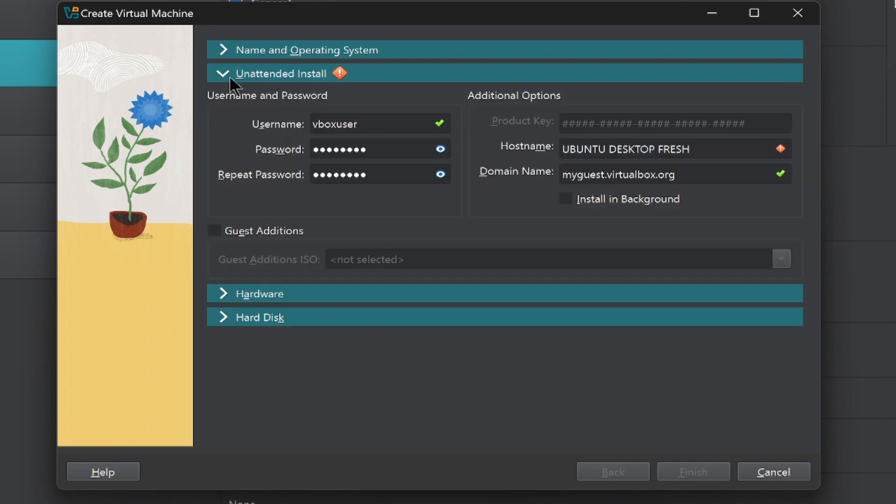
left_click(258, 50)
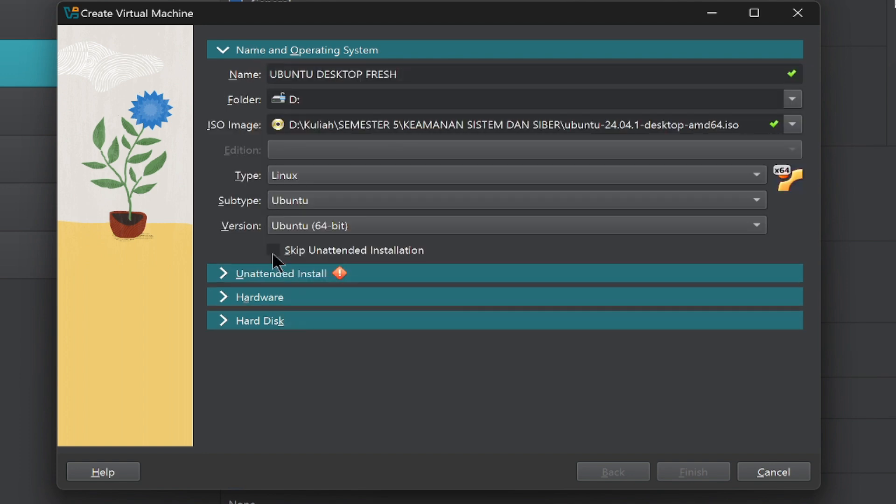
left_click(273, 251)
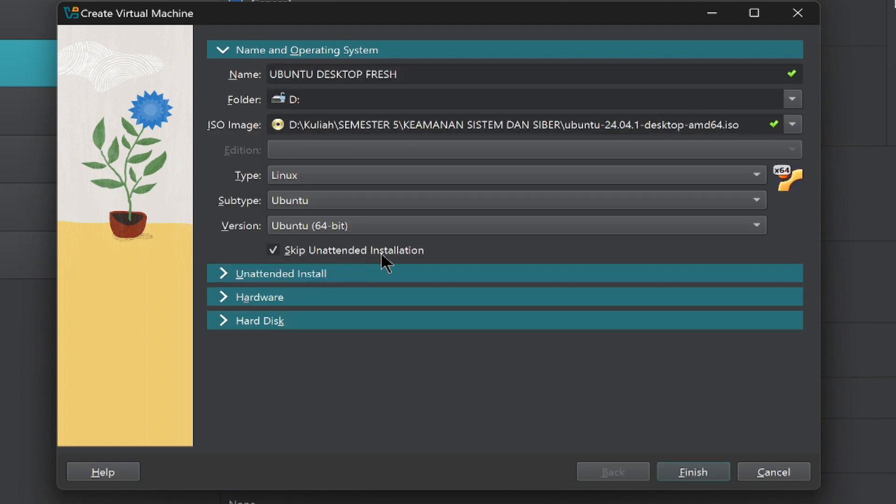
- Compare the unattended install fields with Skip Unattended Installation turned off and on, leaving the skip option enabled
left_click(369, 274)
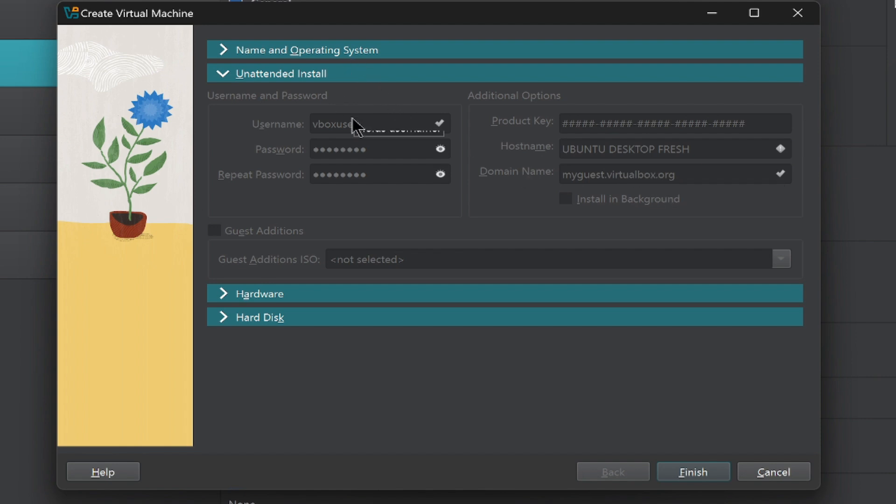
left_click(337, 51)
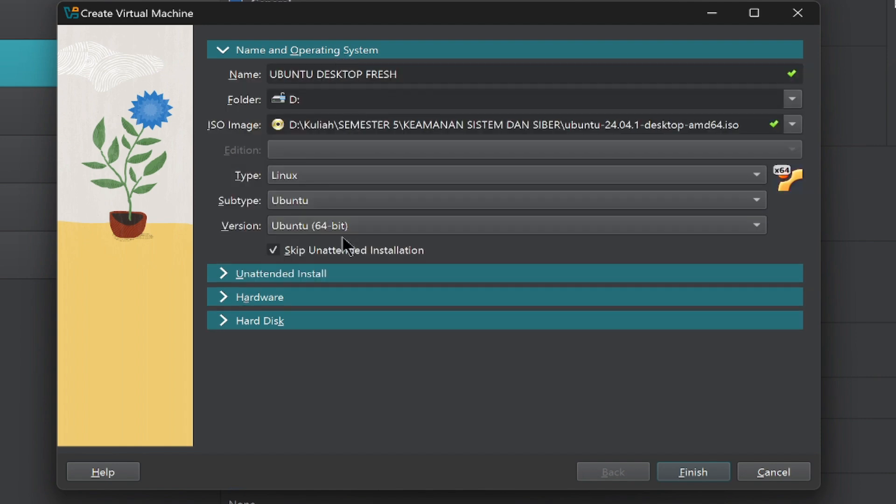
left_click(345, 248)
left_click(281, 274)
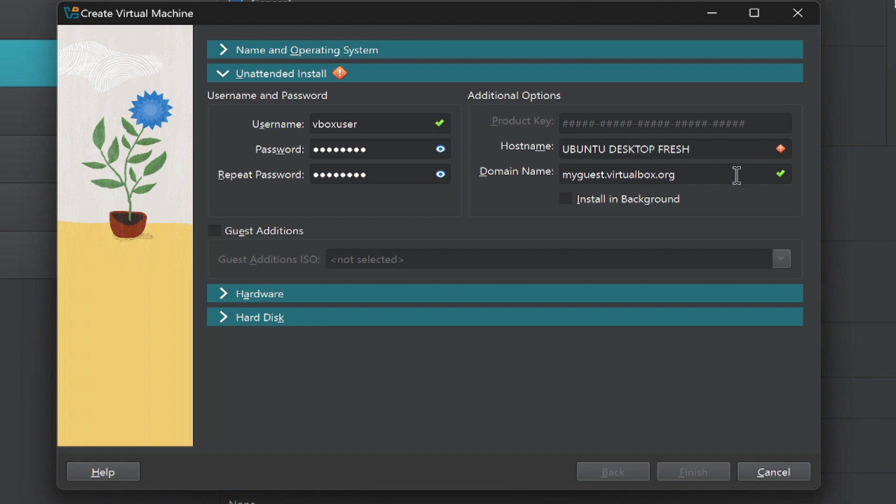
left_click(416, 54)
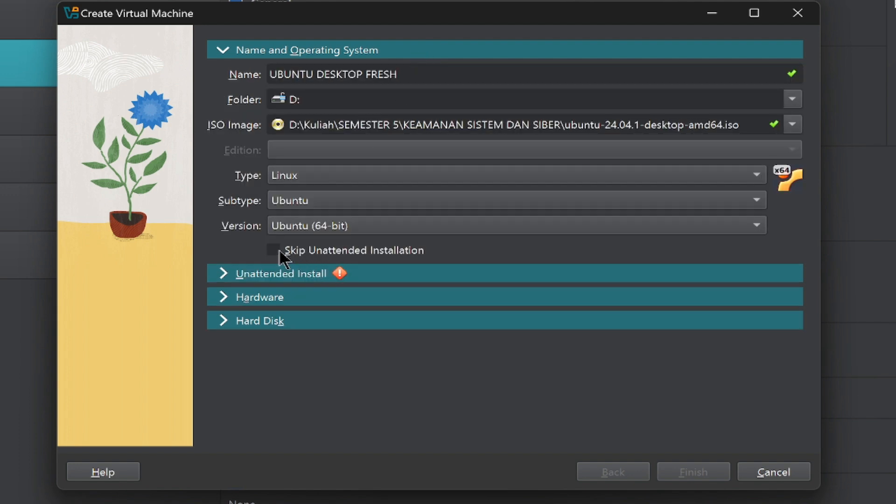
left_click(286, 250)
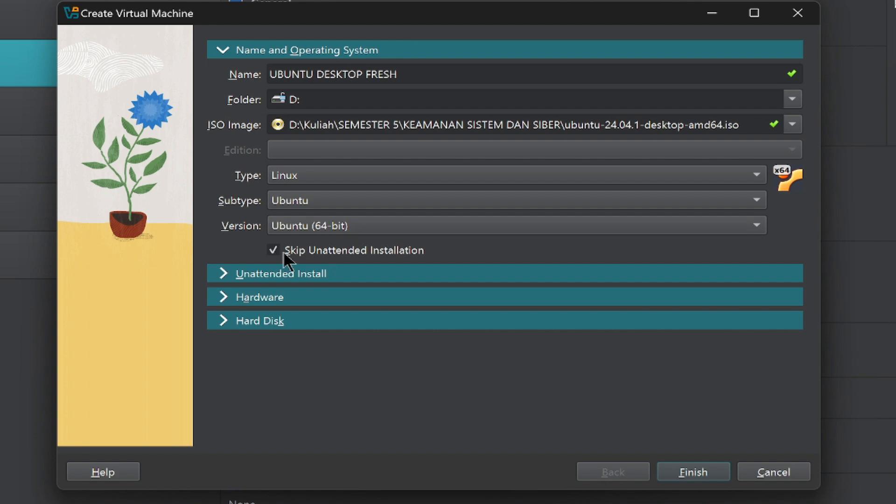
left_click(251, 276)
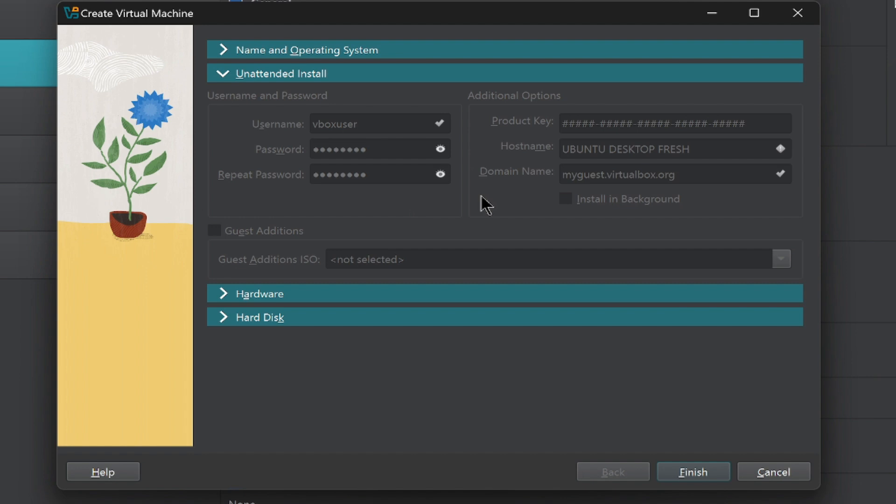
- Show the hardware settings and check the Ubuntu 24.04.1 LTS memory and hard drive requirements on the download page in the browser
left_click(310, 294)
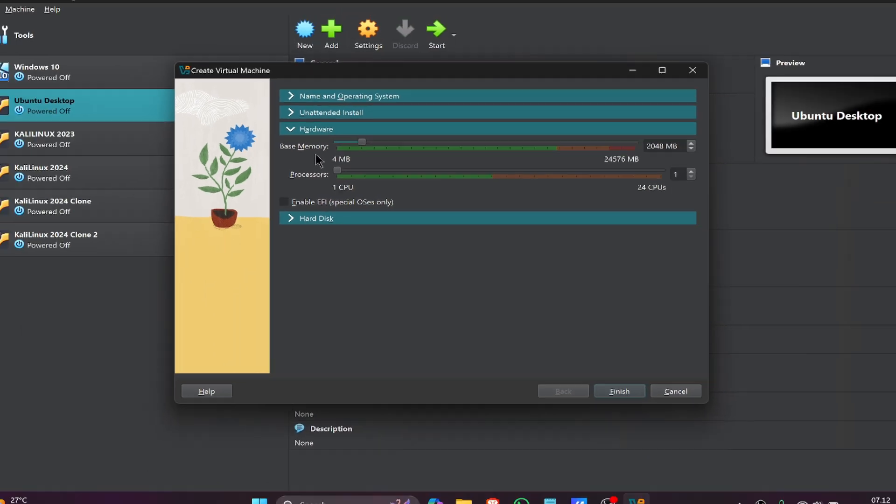
left_click(493, 501)
scroll(447, 388, "down", 3)
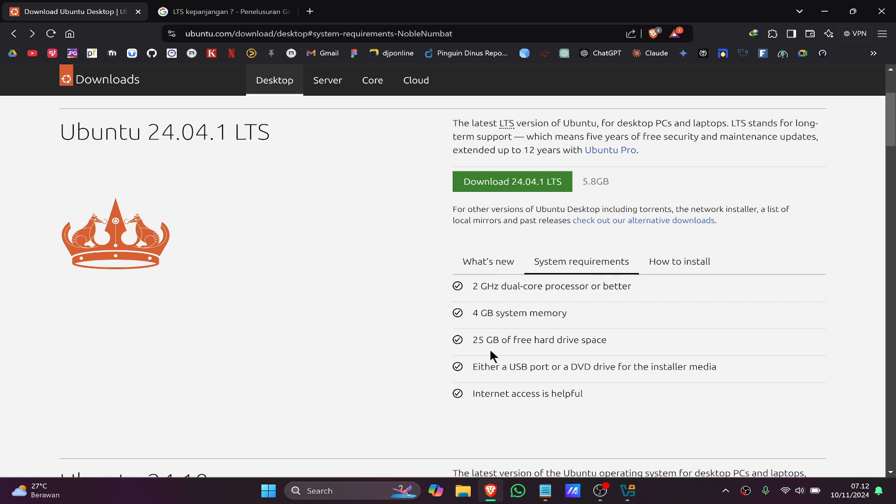
left_click(628, 490)
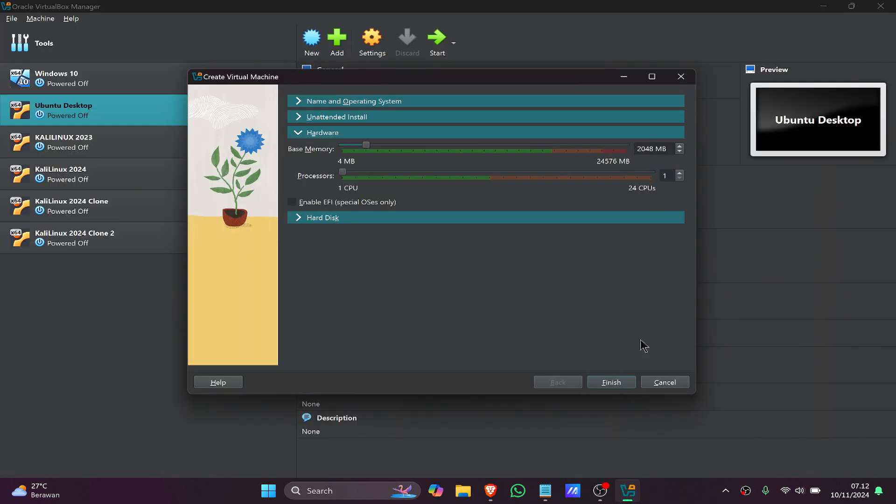
left_click(490, 490)
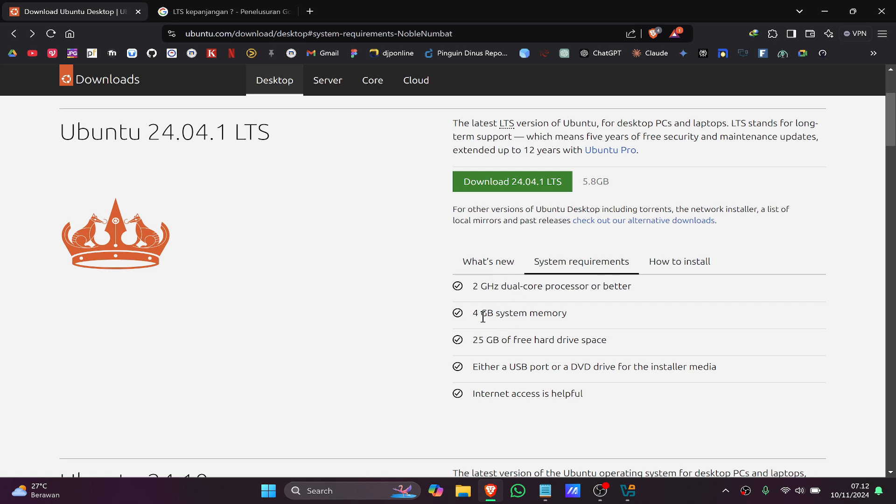
left_click_drag(474, 315, 565, 316)
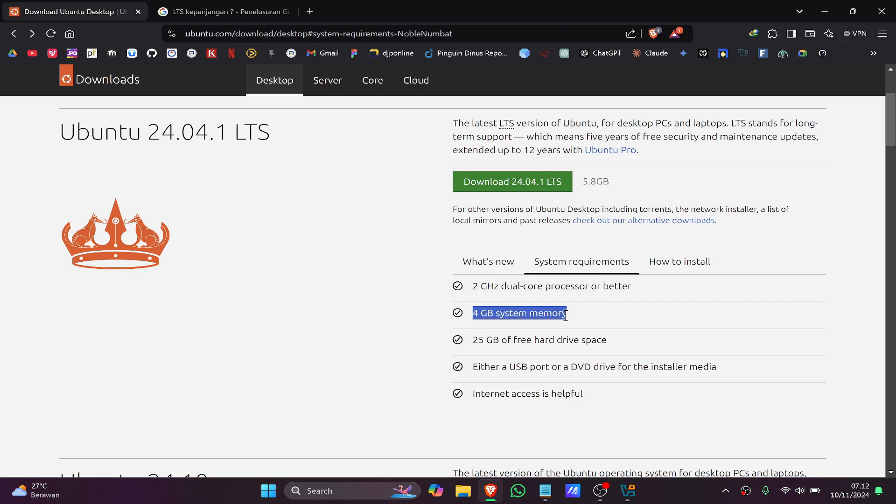
left_click_drag(473, 340, 598, 340)
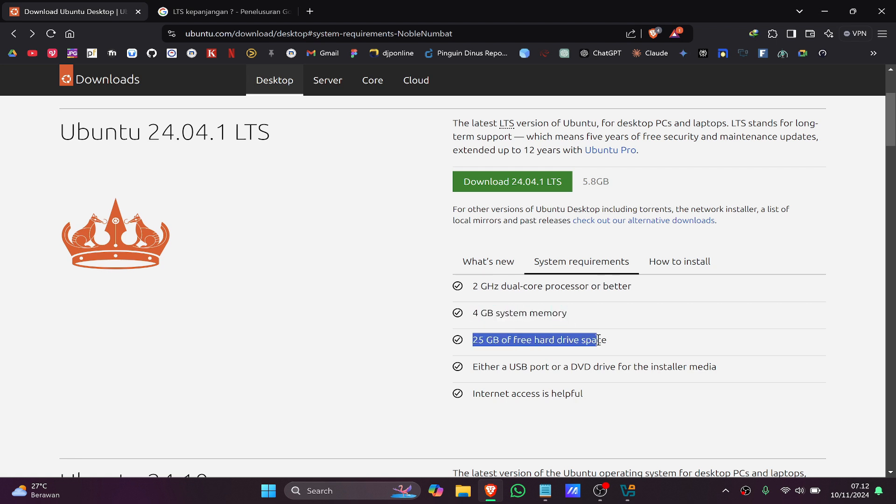
left_click(547, 343)
- Switch back to VirtualBox and set the virtual machine's base memory to 8192 MB and its processors to 8
left_click(628, 490)
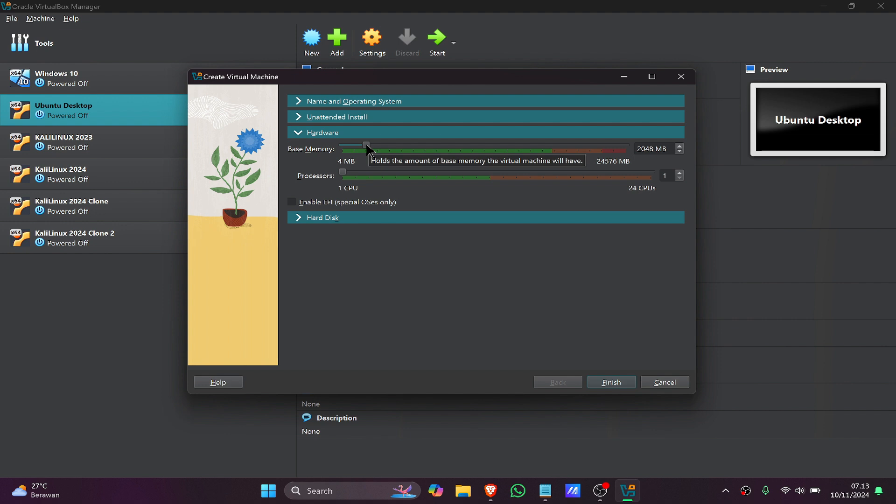
left_click_drag(367, 148, 434, 130)
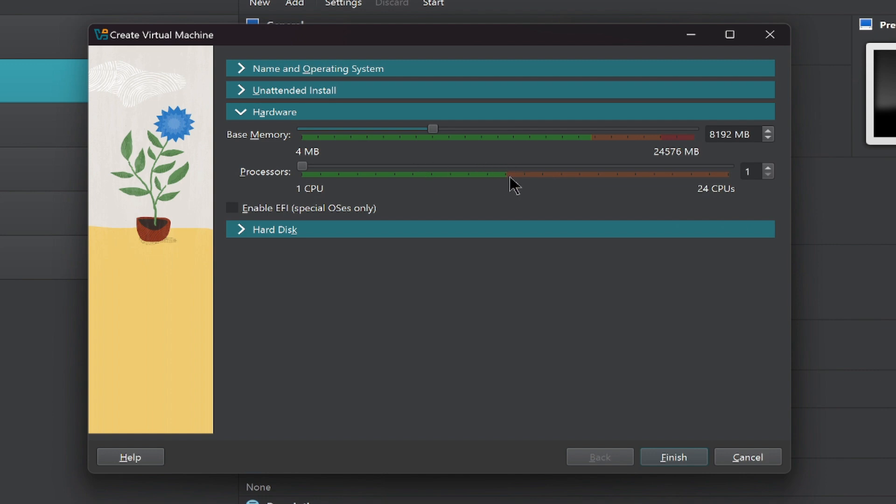
left_click(401, 166)
left_click_drag(324, 170, 405, 168)
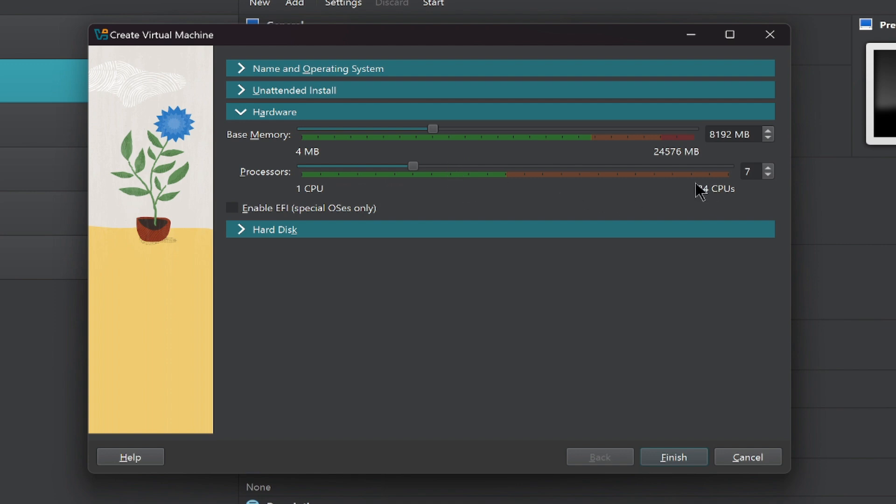
mouse_move(414, 164)
left_mouse_down()
mouse_move(715, 168)
mouse_move(419, 167)
left_mouse_up()
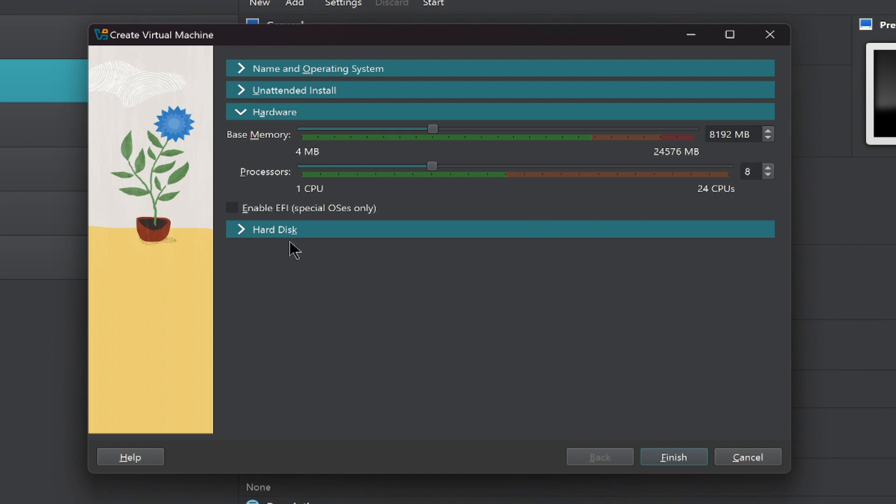
- Set up a new VHD (Virtual Hard Disk) of 51,86 GB and finish creating the virtual machine
left_click(269, 231)
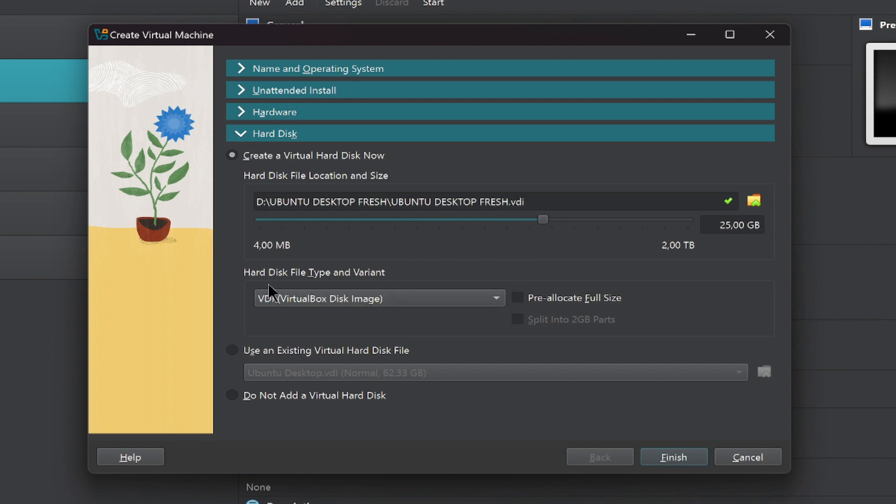
left_click(330, 301)
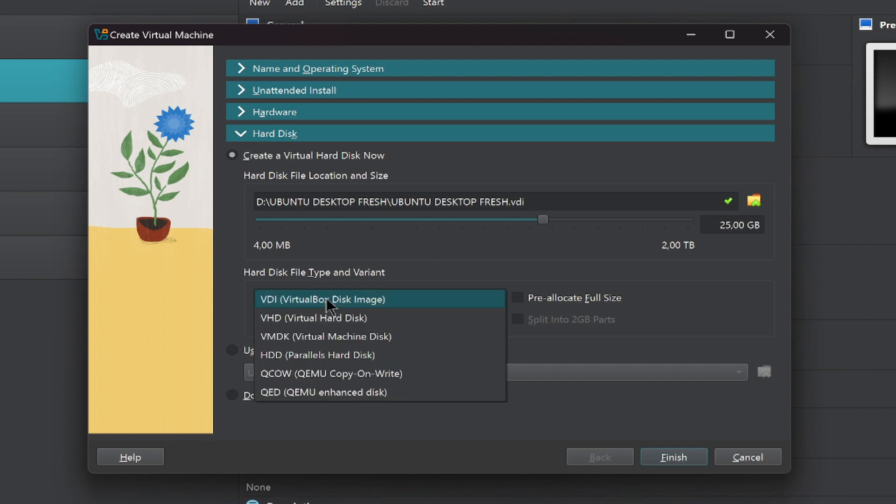
left_click(334, 317)
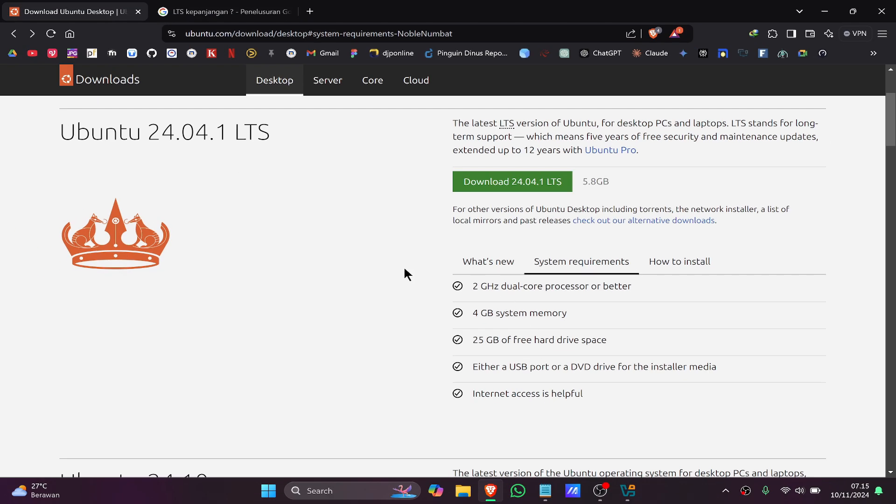
left_click(628, 493)
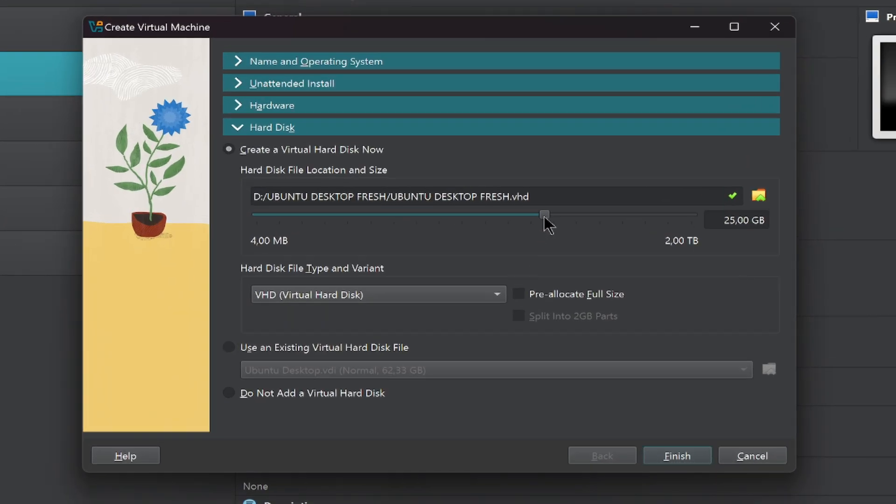
mouse_move(547, 224)
left_click_drag(545, 217, 566, 217)
left_click_drag(568, 217, 569, 217)
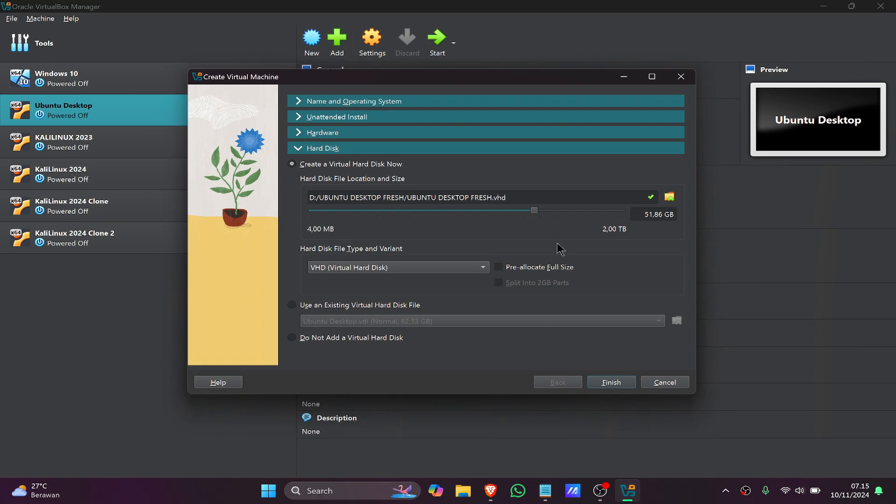
left_click(612, 386)
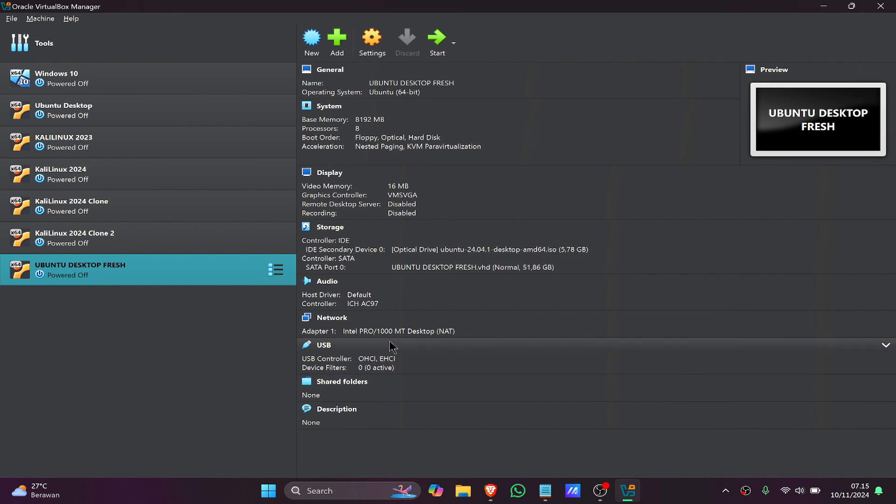
- Open the settings of the UBUNTU DESKTOP FRESH virtual machine and review its General, Motherboard, Processor and Acceleration settings
left_click(375, 38)
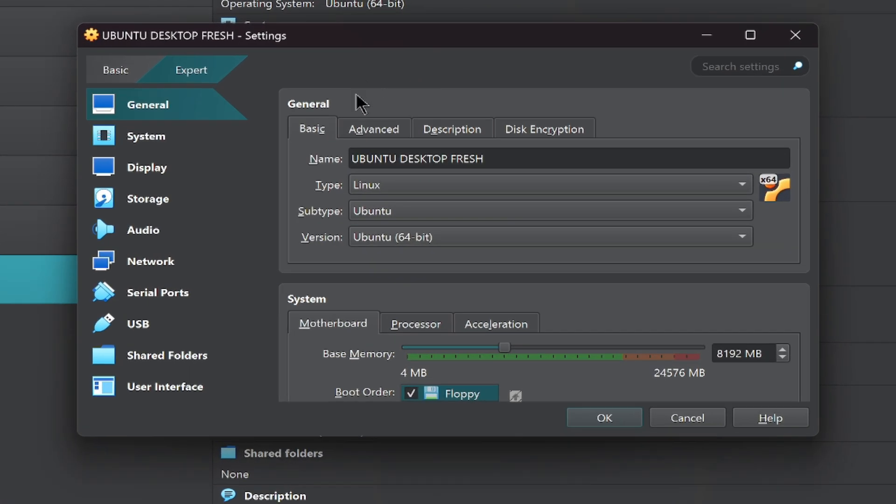
scroll(312, 185, "down", 3)
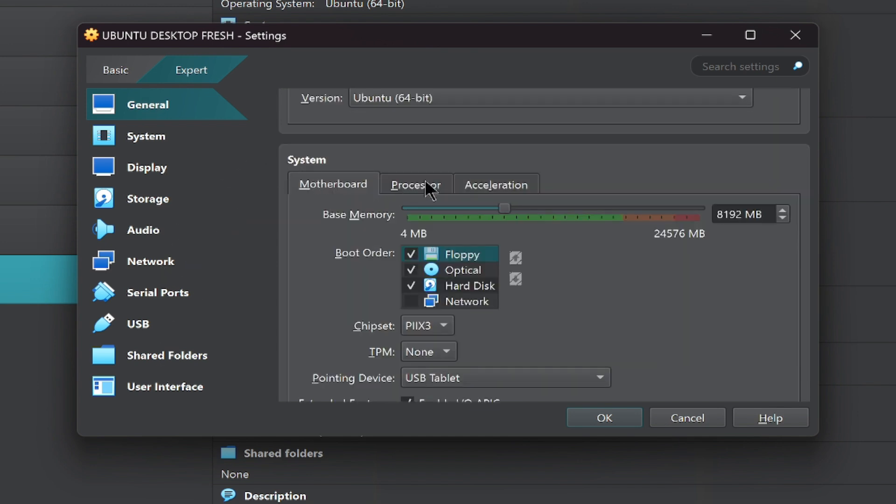
scroll(417, 190, "up", 3)
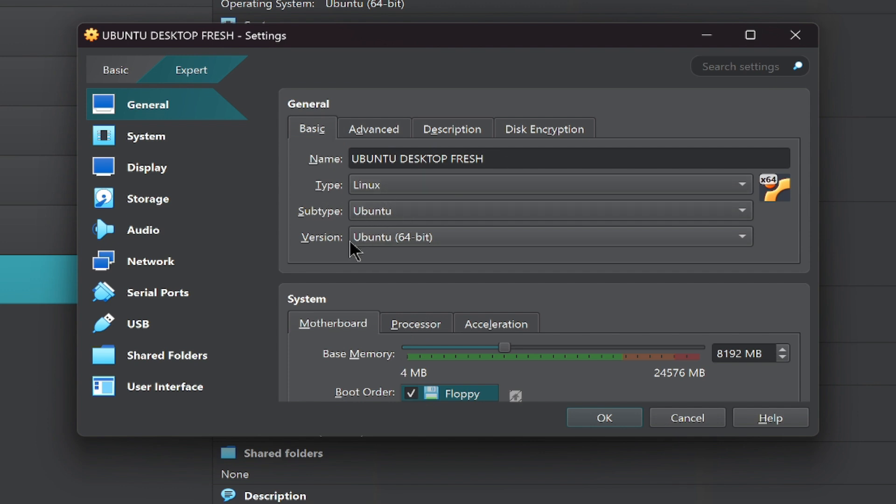
scroll(334, 256, "down", 3)
scroll(340, 262, "down", 2)
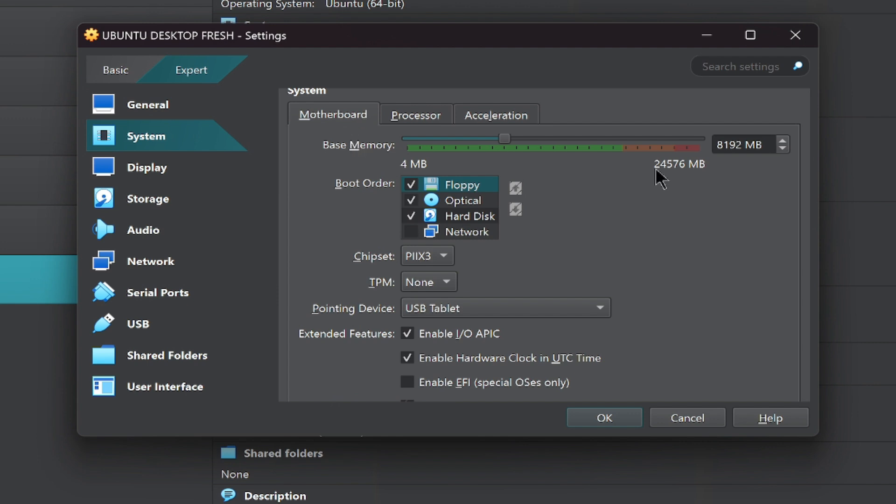
left_click(425, 116)
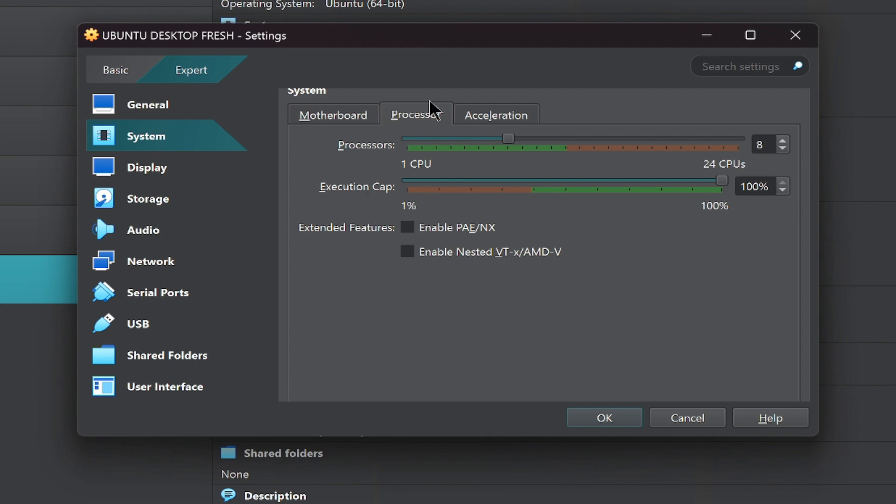
left_click(481, 116)
left_click(321, 117)
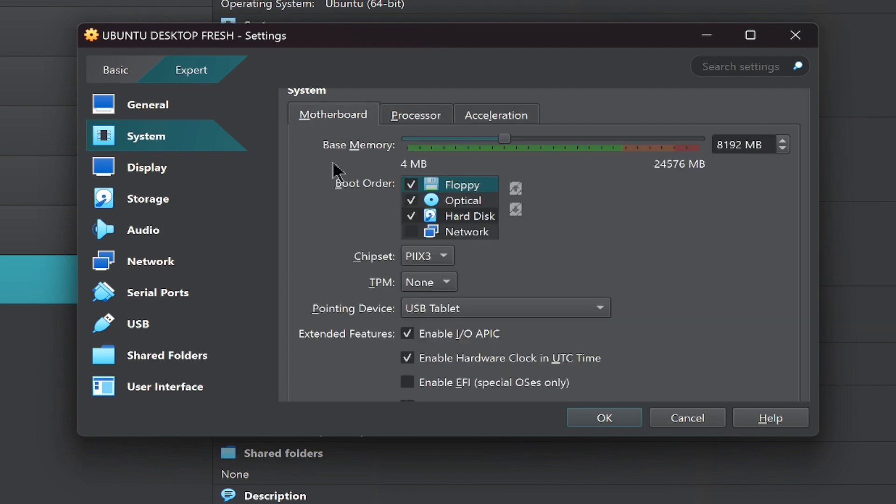
- Set the virtual machine's display video memory to 70 MB
scroll(337, 189, "down", 6)
scroll(337, 189, "down", 1)
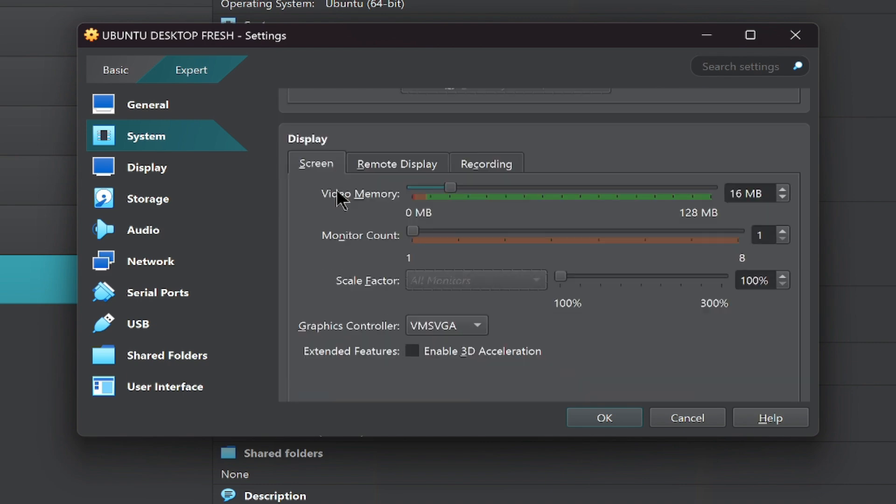
scroll(342, 194, "down", 2)
scroll(343, 196, "up", 1)
scroll(343, 196, "up", 1)
left_click_drag(451, 187, 578, 187)
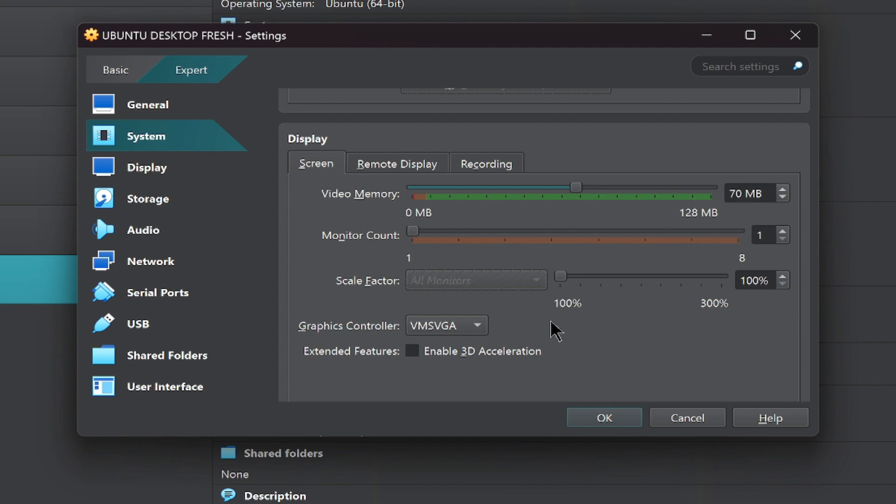
- Compare the attachment types for network Adapter 1 and attach it to Bridged Adapter
scroll(337, 297, "down", 1)
scroll(336, 296, "down", 3)
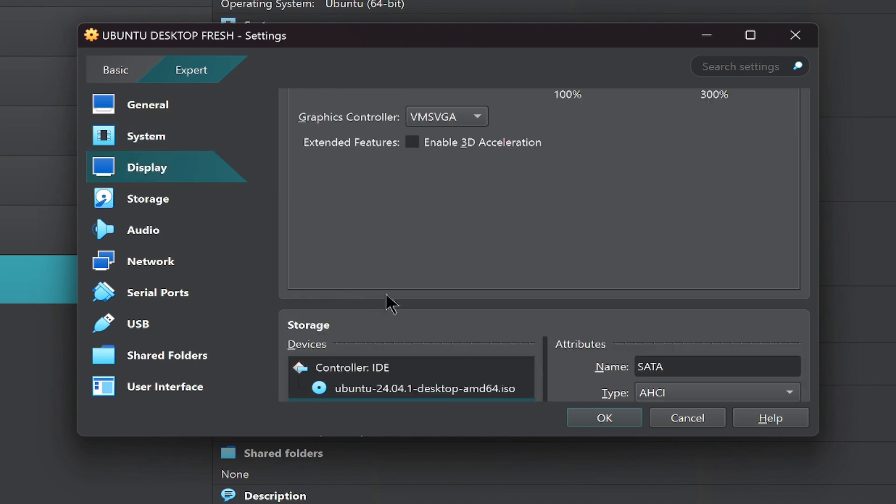
scroll(581, 280, "down", 3)
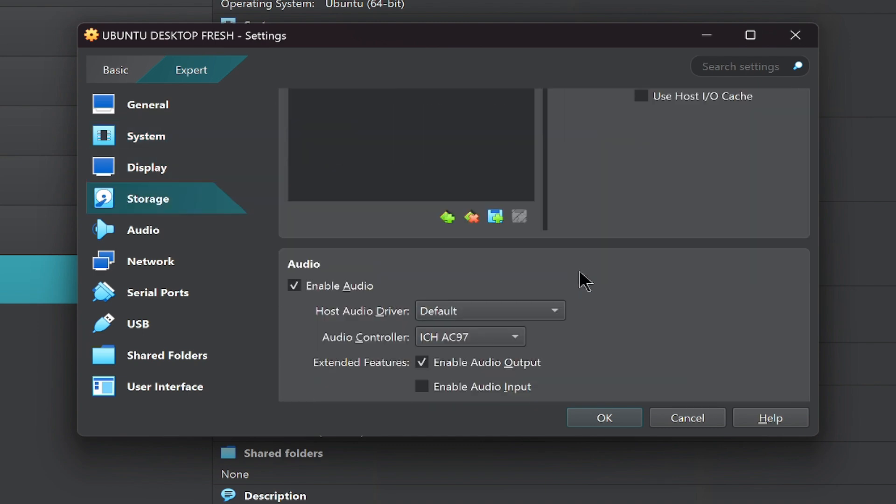
scroll(596, 273, "down", 3)
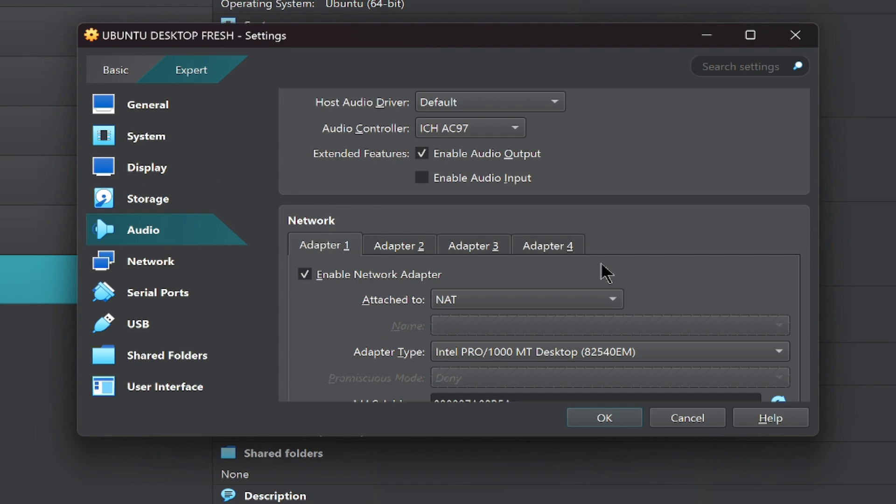
scroll(602, 271, "down", 2)
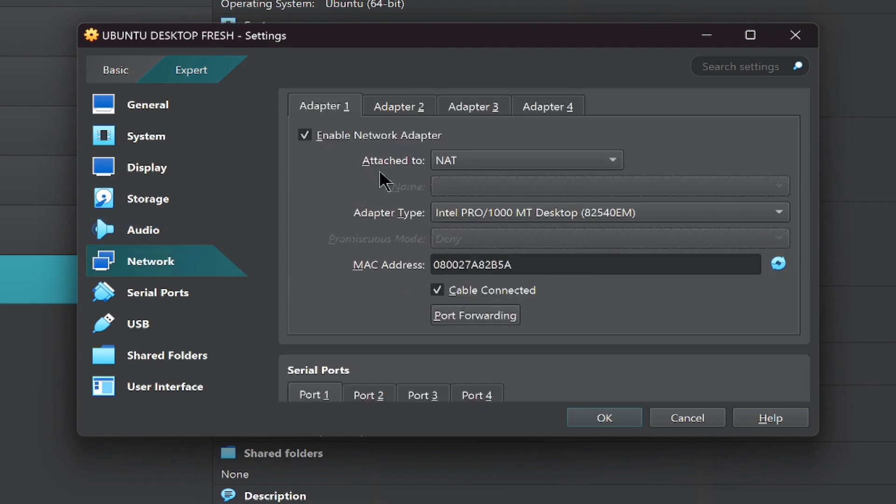
left_click(481, 160)
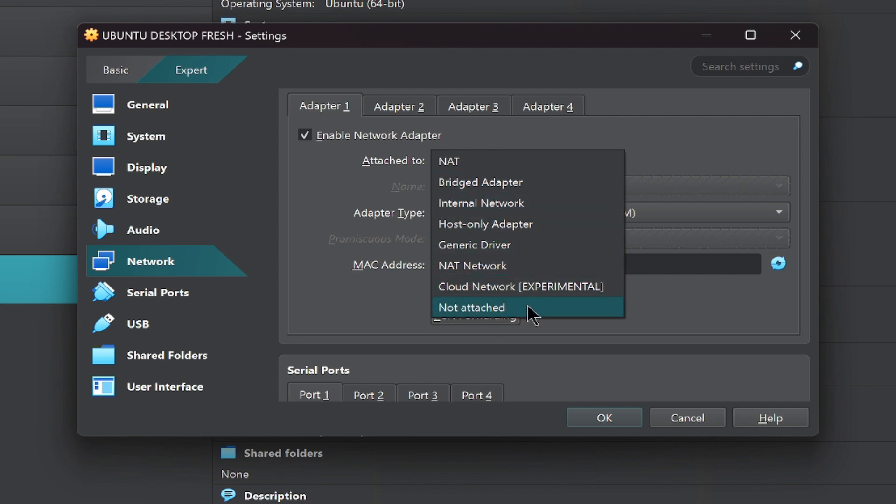
left_click(459, 162)
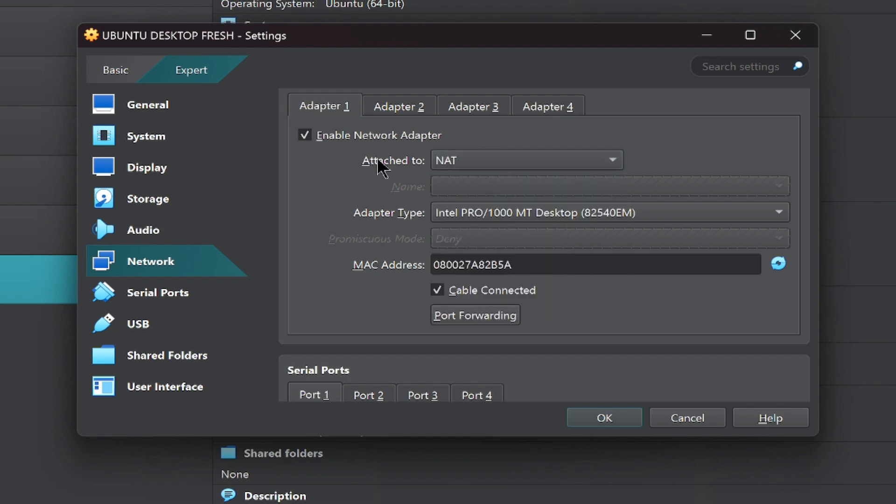
left_click(478, 161)
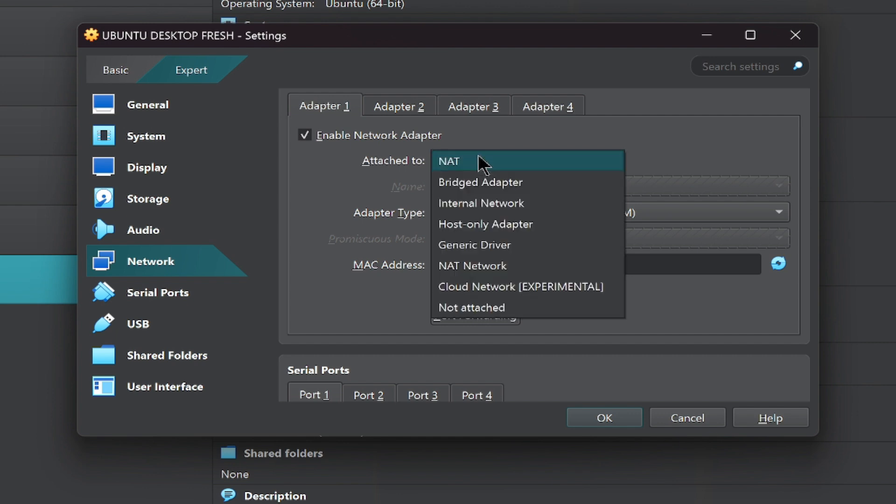
left_click(485, 182)
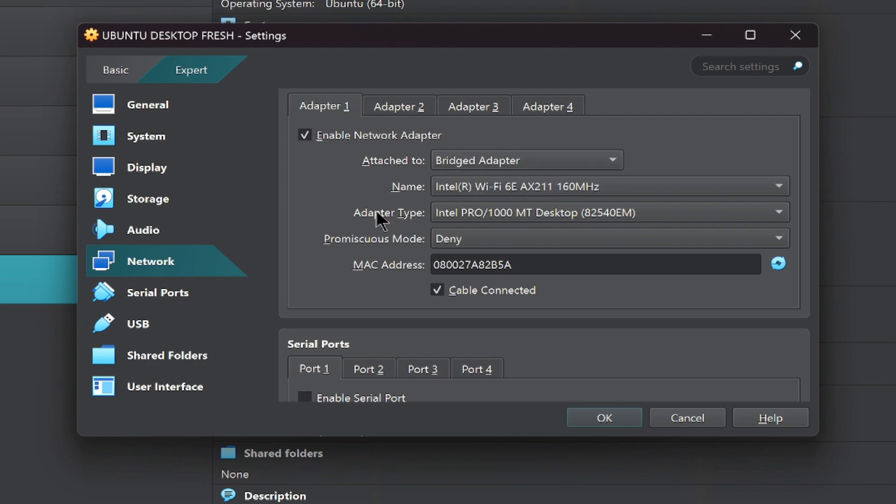
- Check the serial port and USB settings, then save the virtual machine's settings and start it
scroll(379, 219, "down", 10)
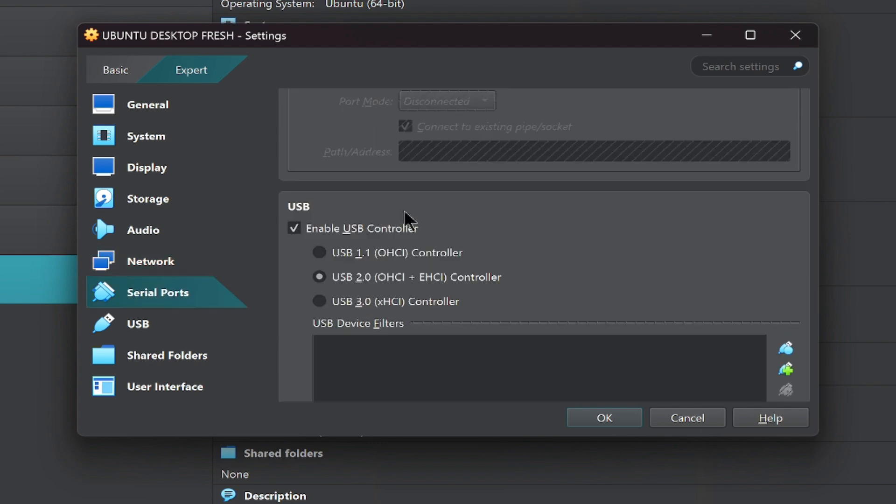
scroll(647, 220, "down", 3)
scroll(647, 220, "up", 6)
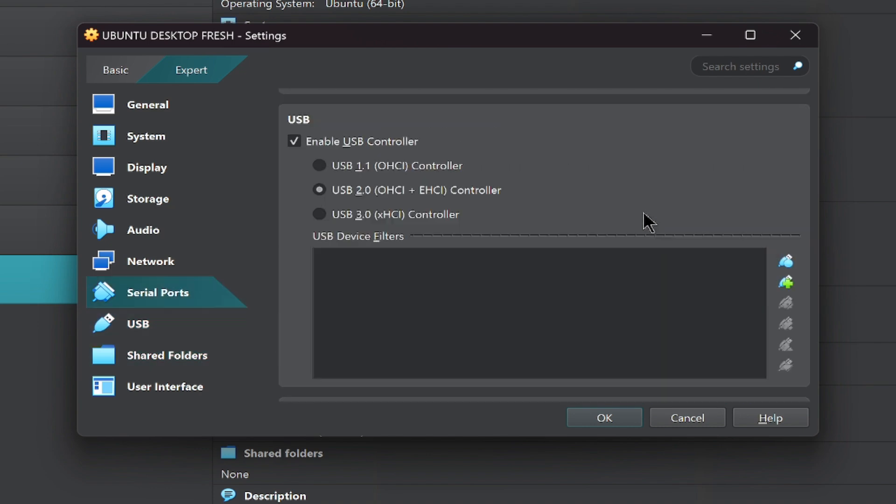
scroll(648, 221, "up", 5)
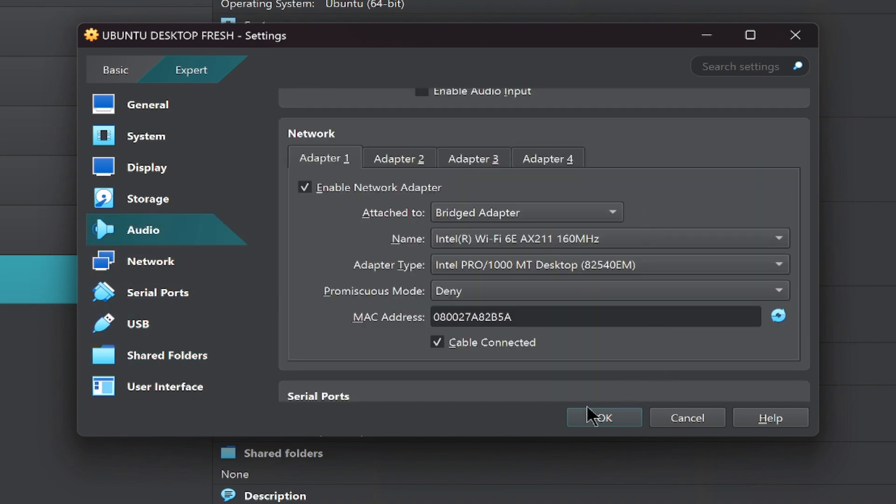
left_click(592, 417)
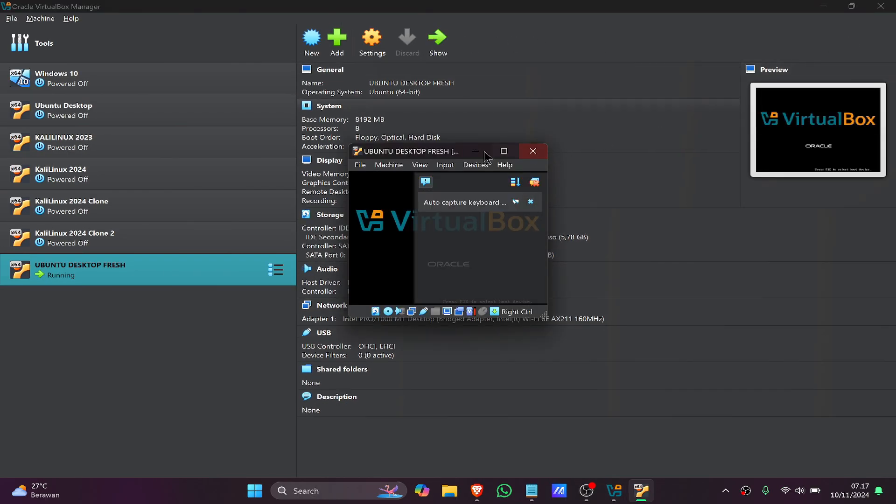
- Maximize the running virtual machine's window and scale Virtual Screen 1 to 175%
left_click(504, 150)
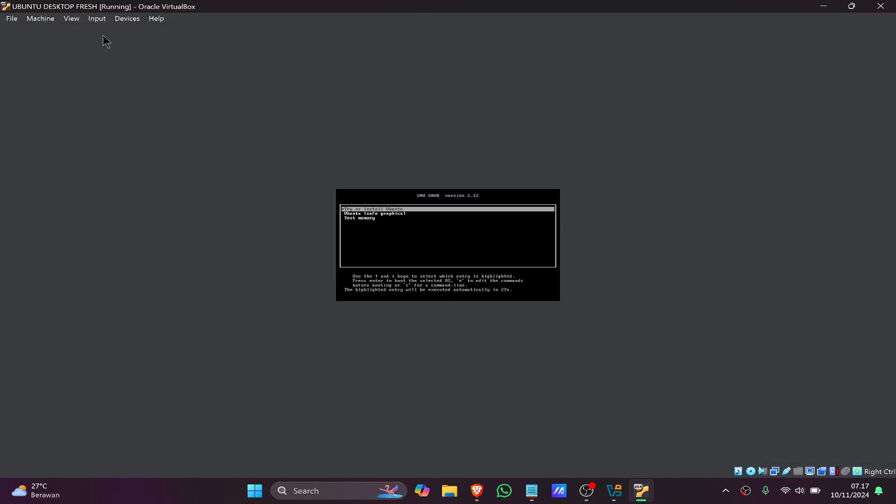
left_click(71, 18)
mouse_move(124, 170)
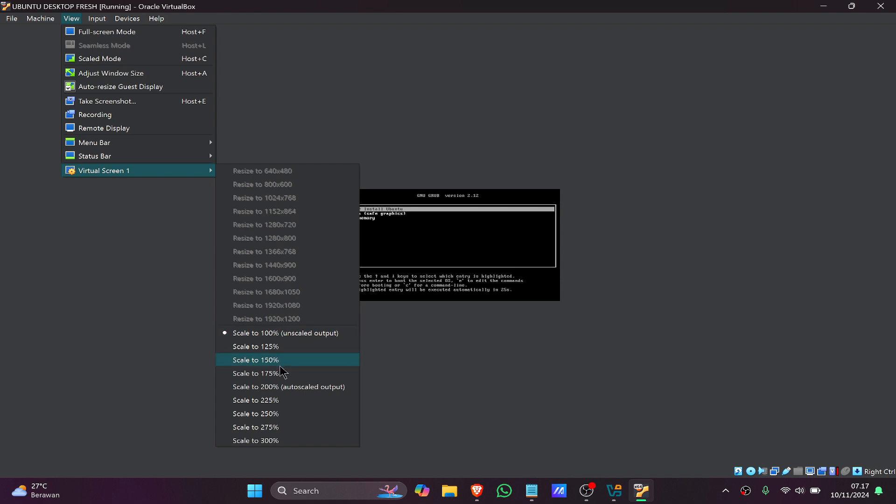
left_click(255, 374)
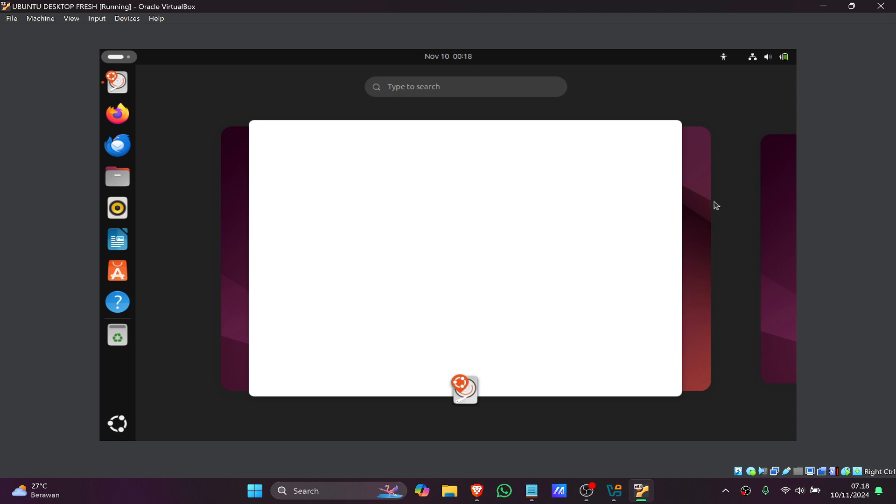
- Restart the Ubuntu live session inside the virtual machine from its system power options and confirm the restart
mouse_move(537, 253)
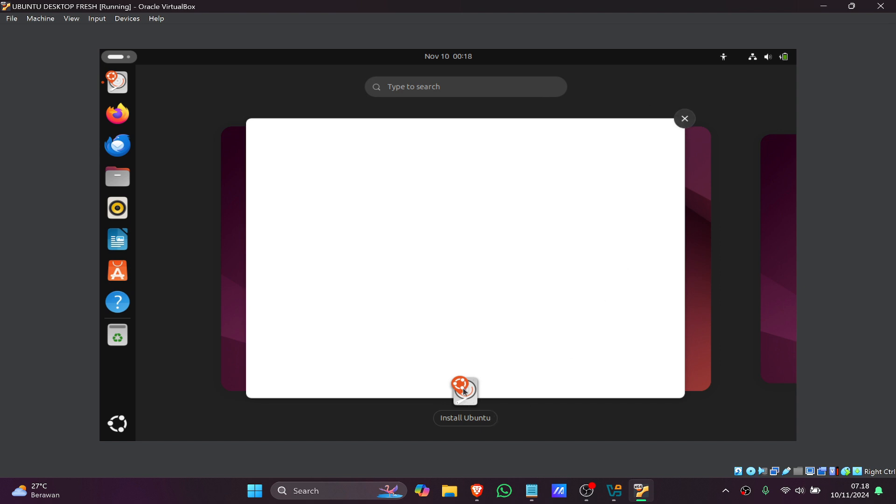
left_click(770, 58)
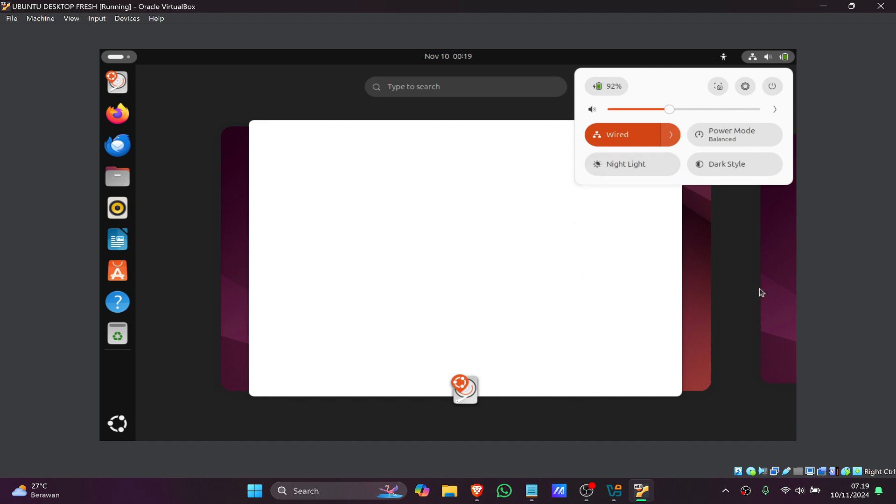
left_click(773, 87)
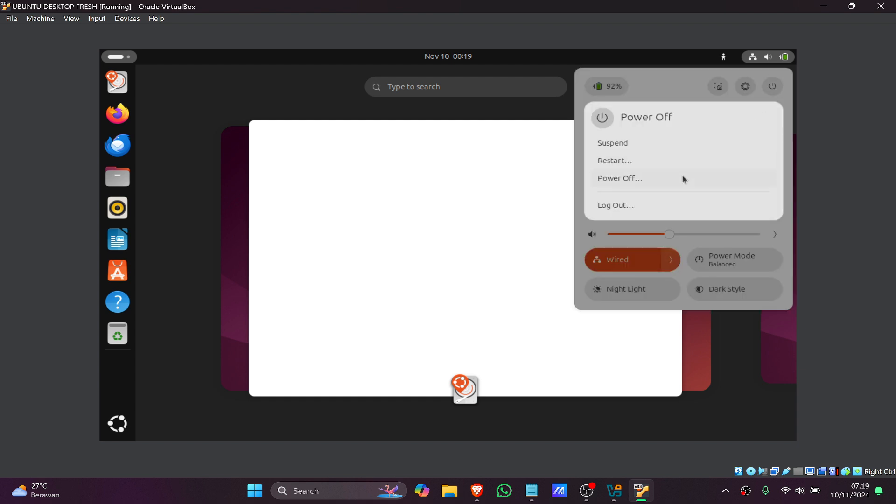
left_click(613, 163)
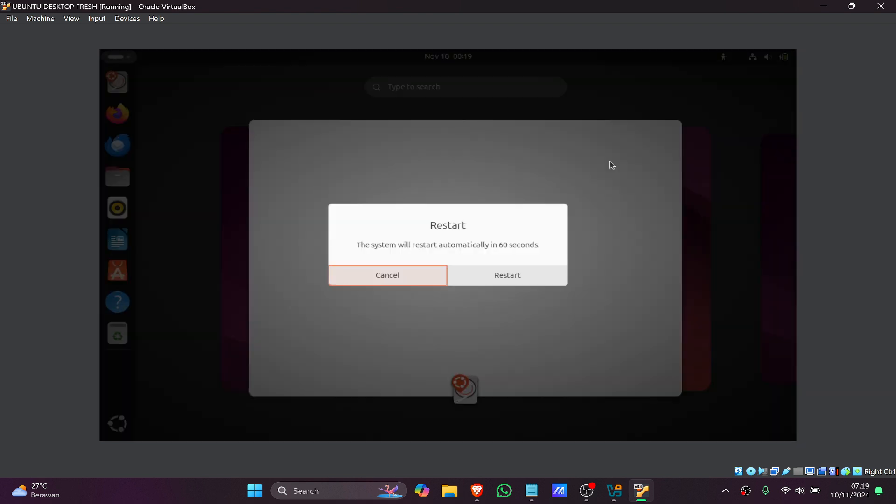
left_click(484, 275)
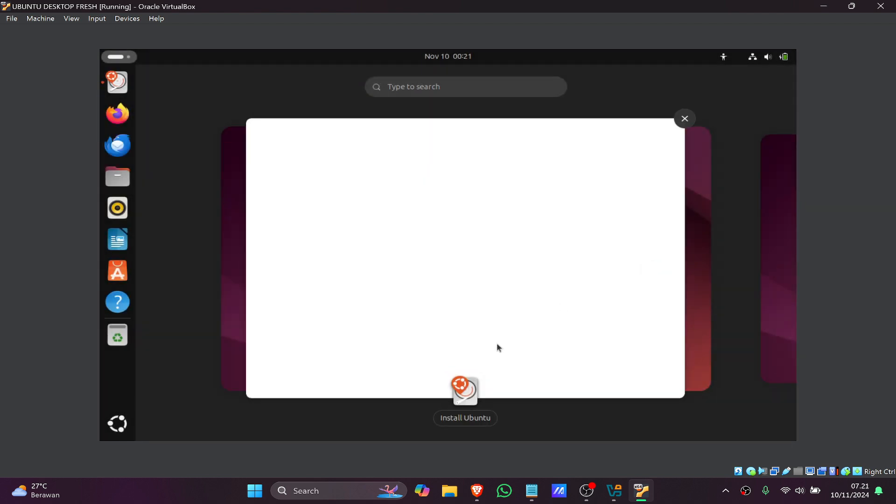
- Bring up the Install Ubuntu window, browse the installer languages, keep English and continue to the Accessibility page
left_click(466, 393)
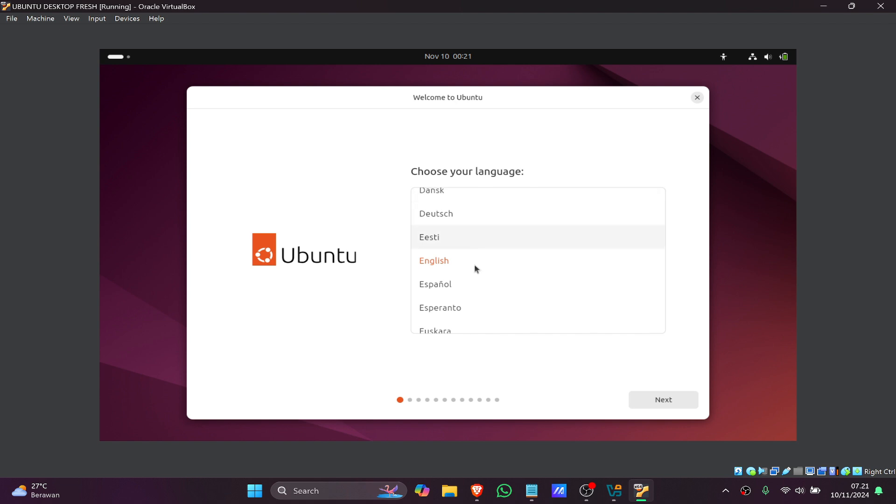
scroll(554, 294, "up", 3)
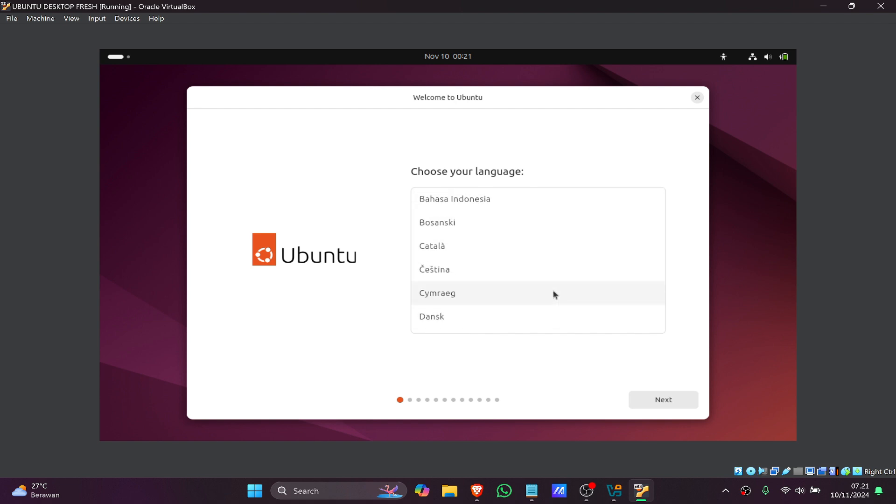
scroll(495, 241, "down", 2)
scroll(495, 241, "down", 2)
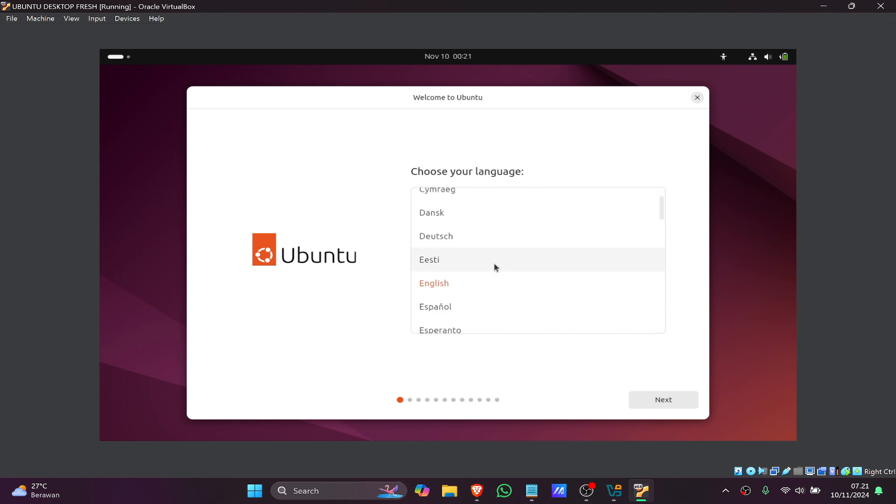
scroll(476, 274, "down", 1)
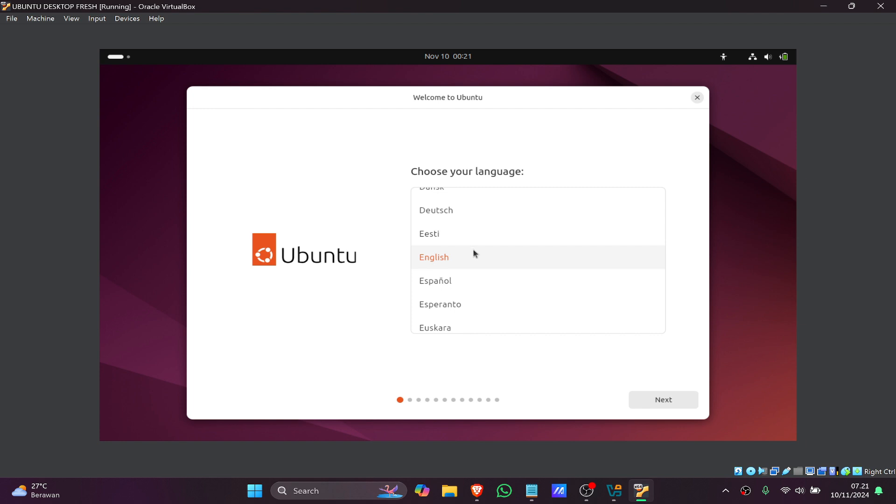
scroll(491, 259, "up", 5)
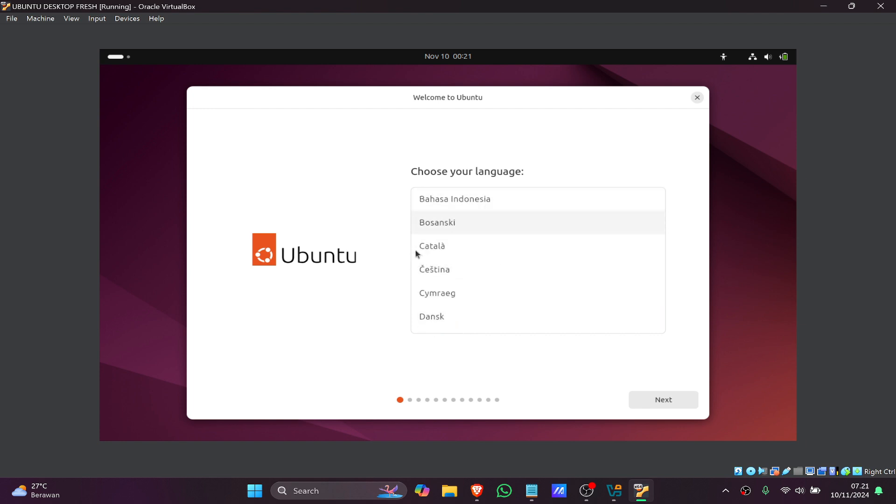
scroll(469, 263, "down", 7)
scroll(470, 265, "up", 1)
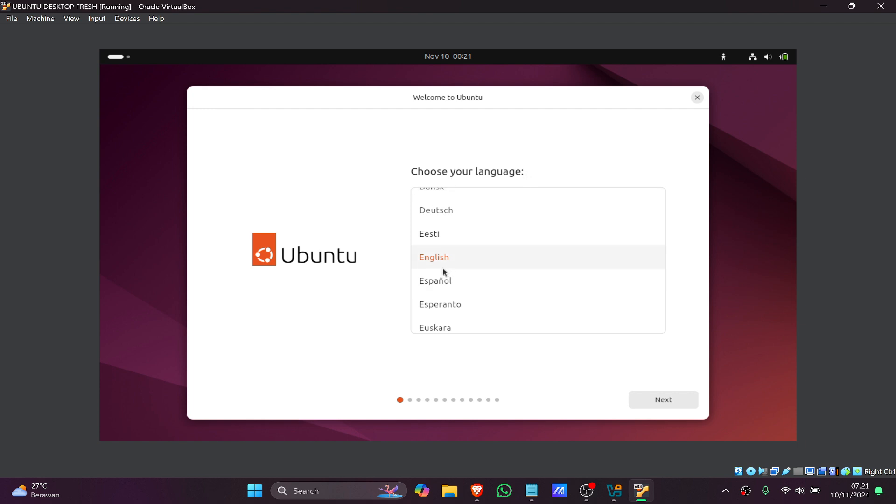
left_click(659, 402)
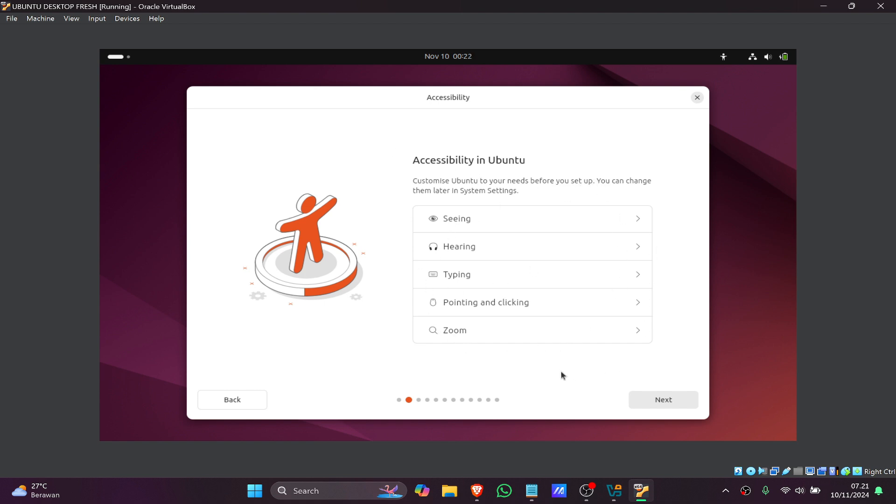
- Continue through the installer pages with default accessibility, the English (US) keyboard, the wired connection and the Install Ubuntu option
left_click(657, 402)
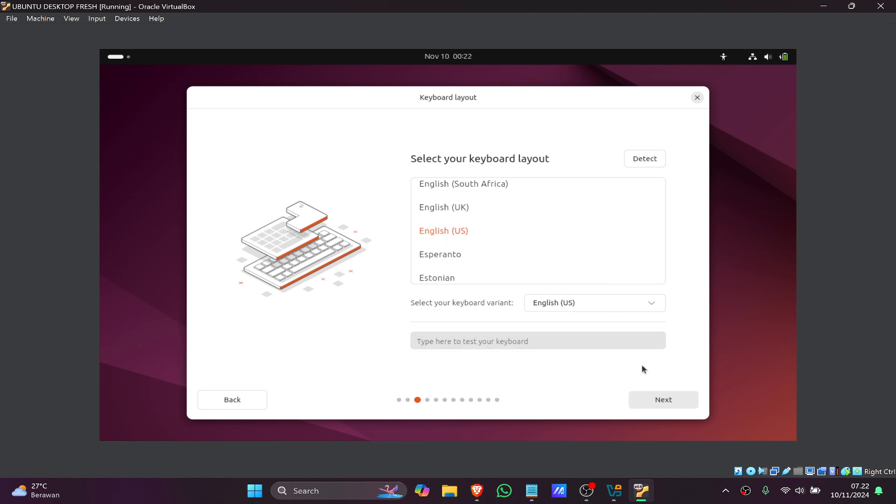
left_click(668, 403)
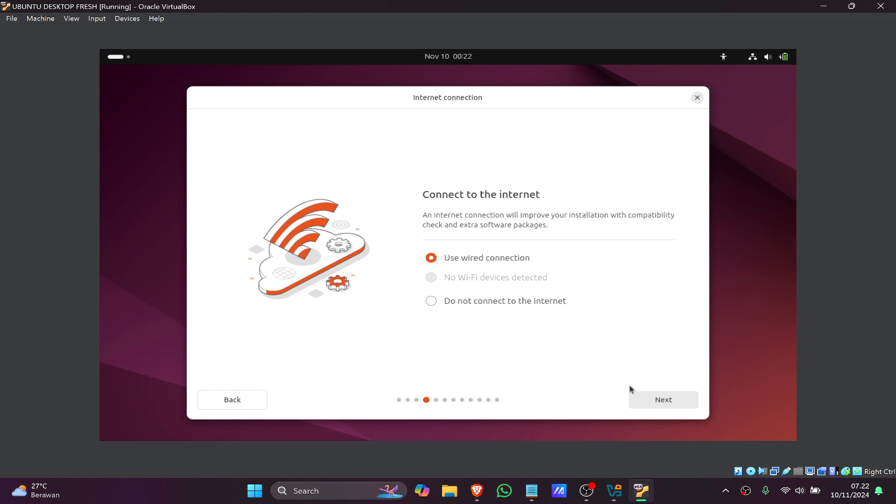
left_click(655, 402)
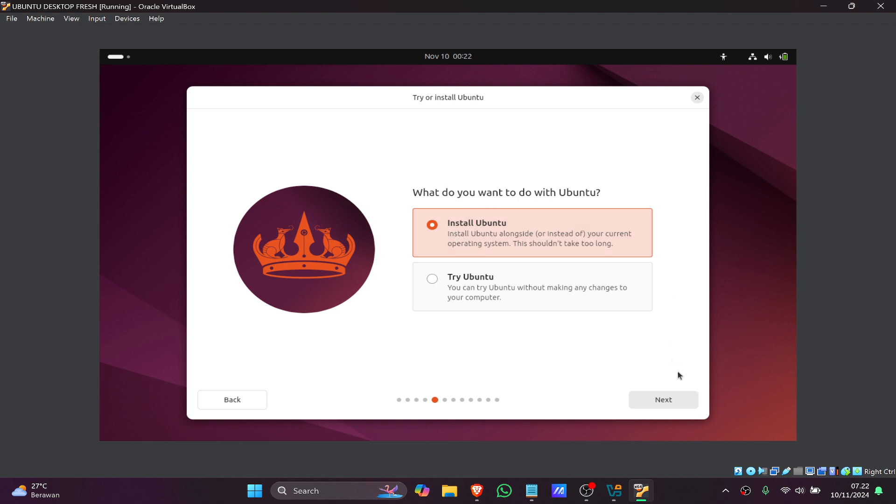
left_click(663, 399)
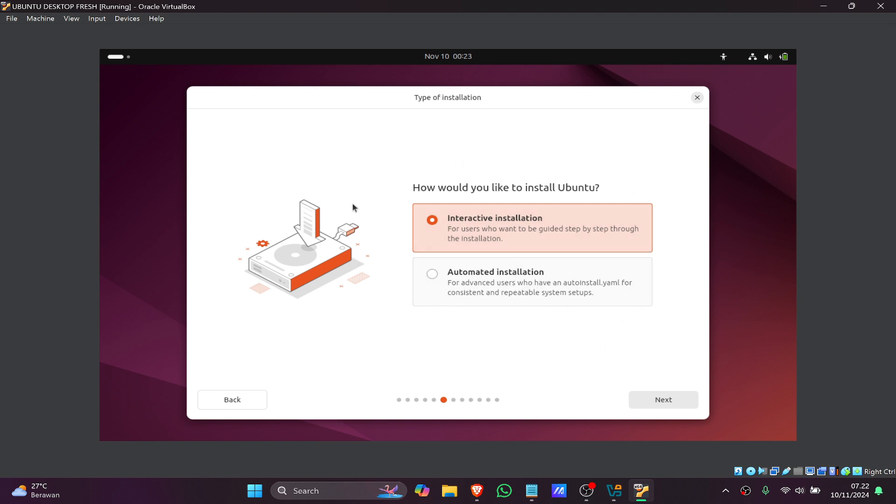
- Switch to the browser, examine what's new in Ubuntu 24.04.1 LTS on the download page, and return to the virtual machine
left_click(476, 490)
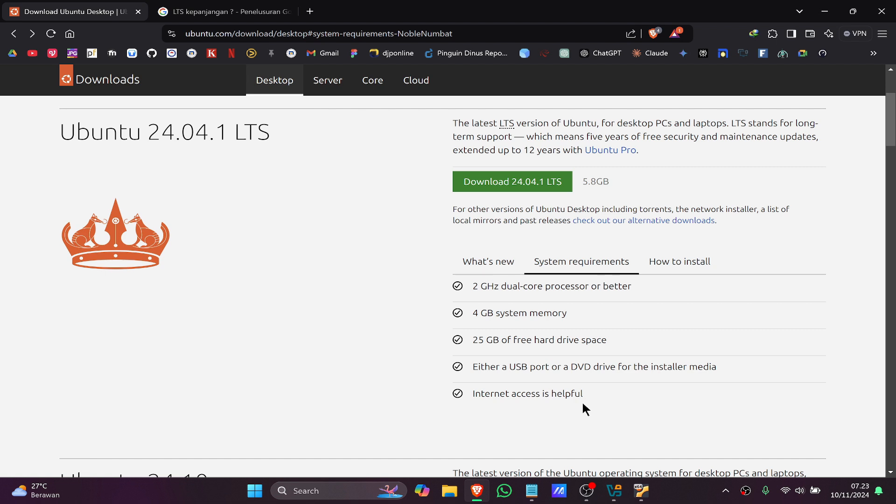
left_click(512, 262)
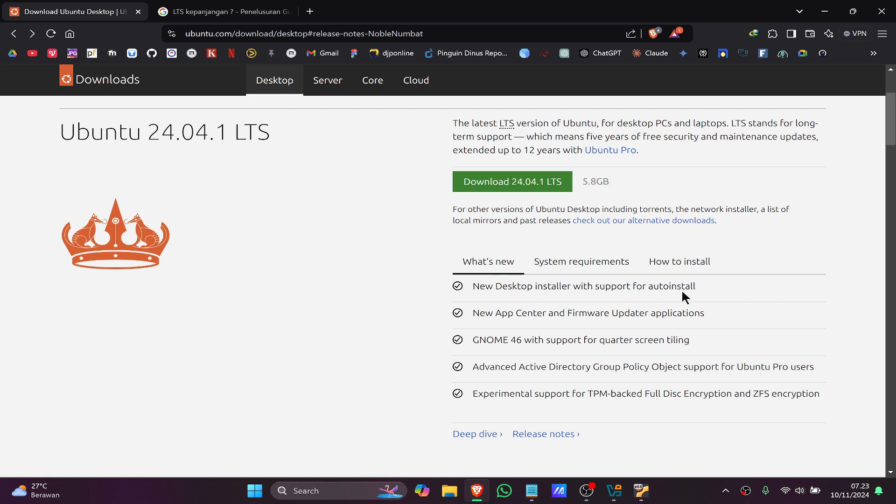
left_click(637, 487)
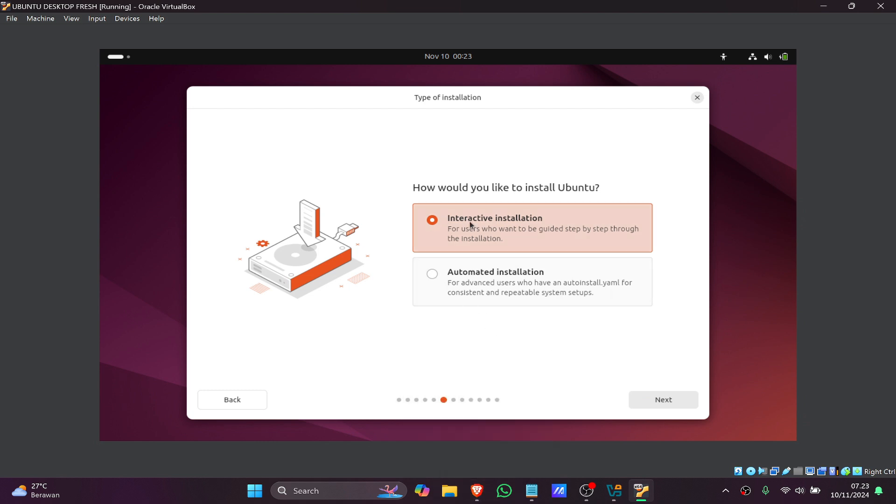
- Proceed with the interactive installation, include third-party drivers and additional media format support, and keep the option to erase the disk and install Ubuntu
double_click(664, 404)
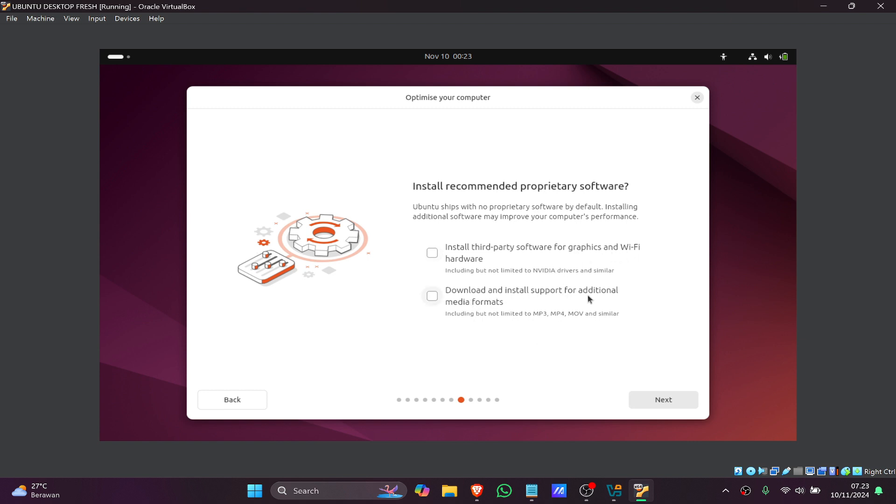
left_click(431, 254)
left_click(438, 299)
left_click(653, 399)
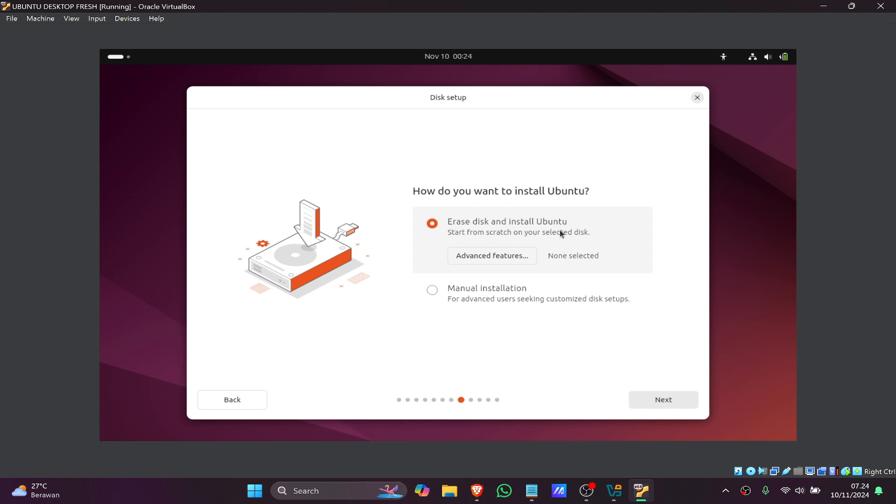
left_click(668, 400)
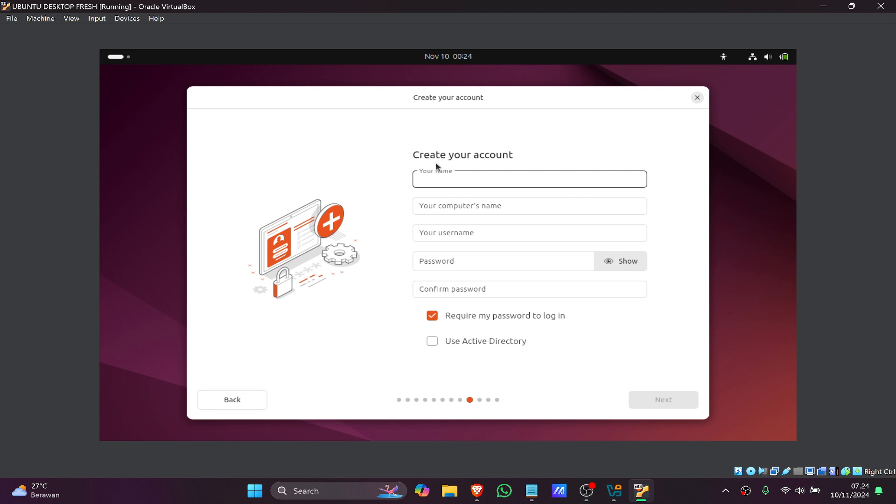
left_click(452, 209)
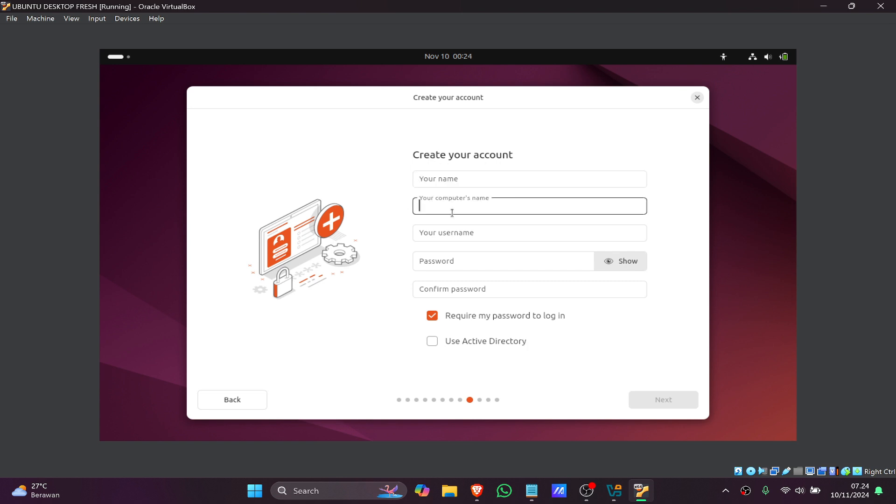
left_click(452, 229)
left_click(445, 262)
left_click(444, 290)
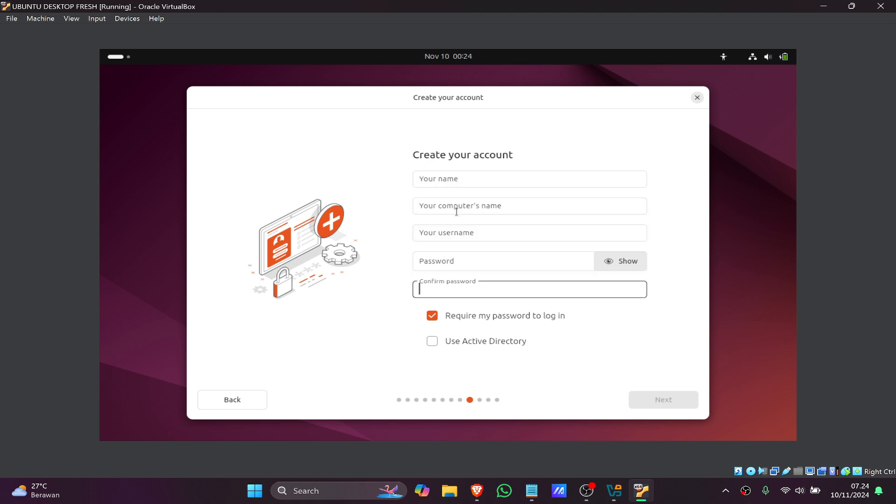
- Enter the account owner's full name and remove the "-VirtualBox" suffix from the computer's name
left_click(454, 180)
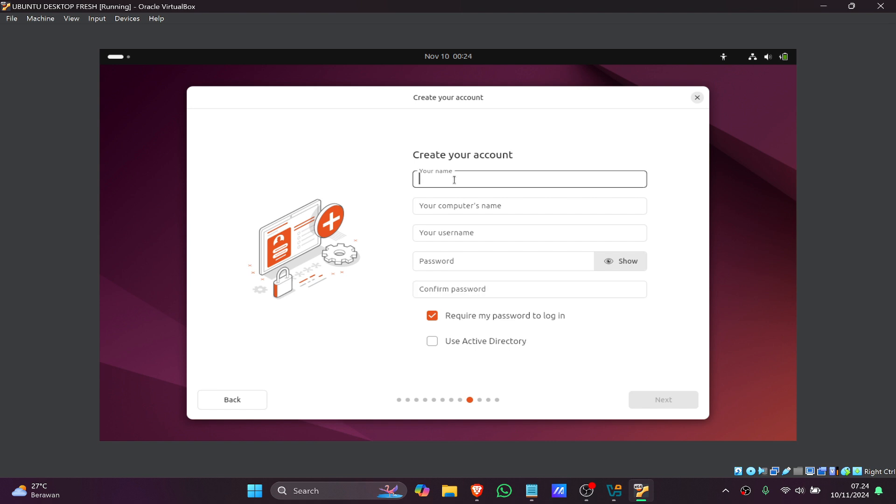
type("SUKMA ARIF WIBOWO")
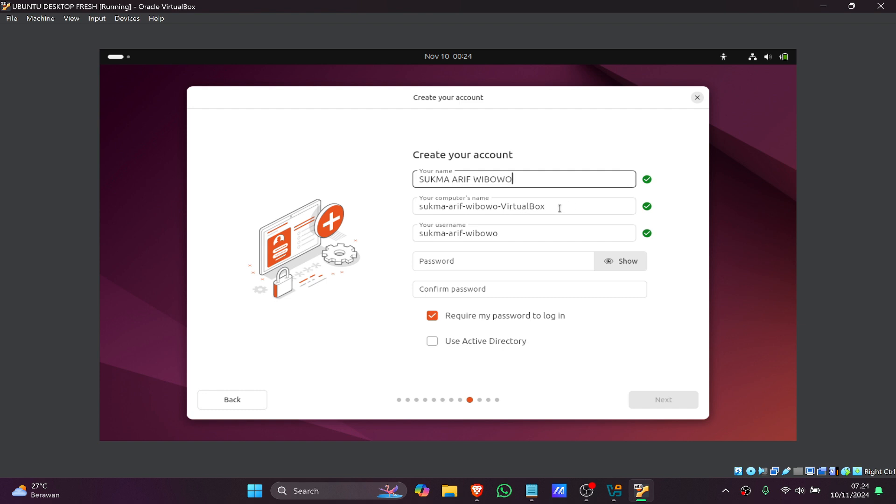
left_click_drag(551, 208, 496, 209)
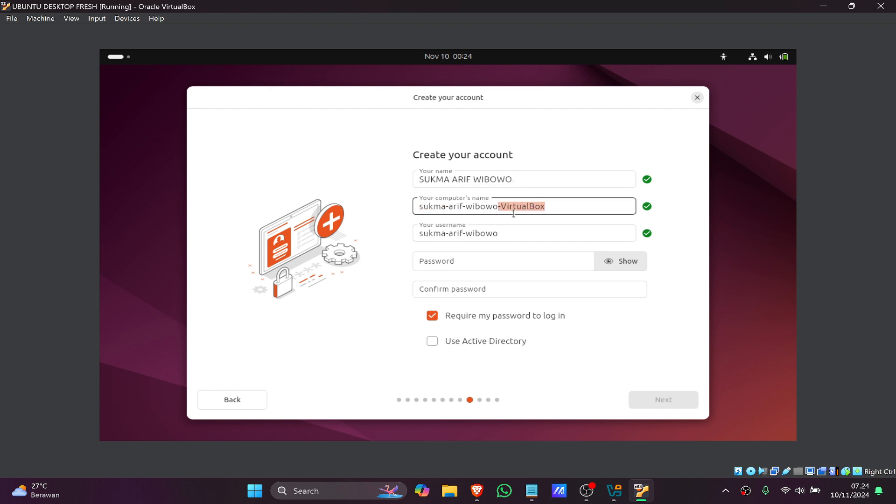
key("BackSpace")
left_click(391, 217)
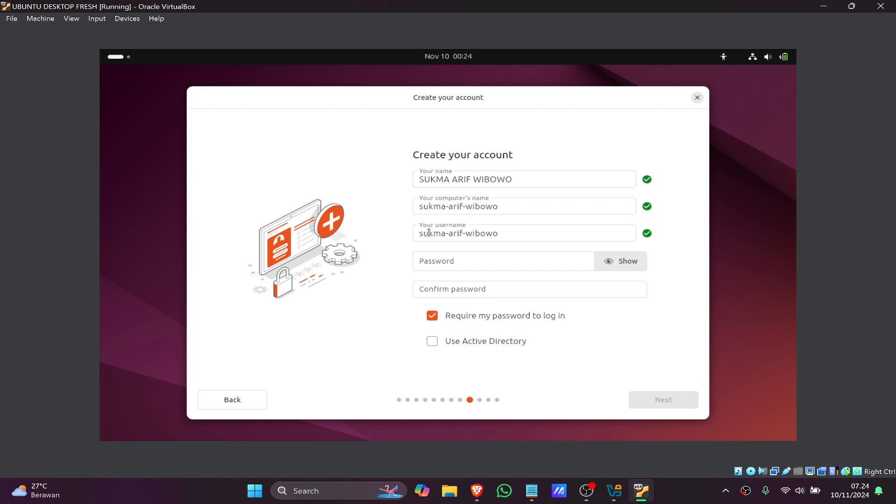
- Replace the suggested username with a shorter one made of the owner's first two names, without spaces or hyphens
triple_click(508, 235)
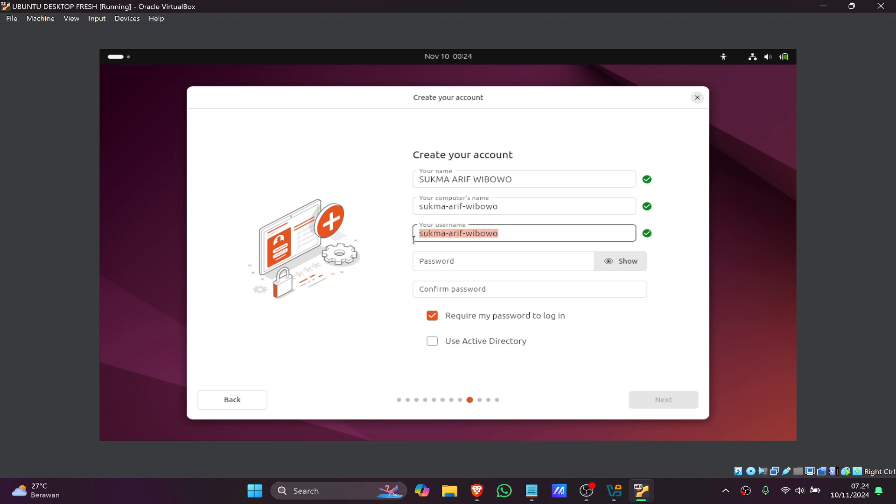
key("BackSpace")
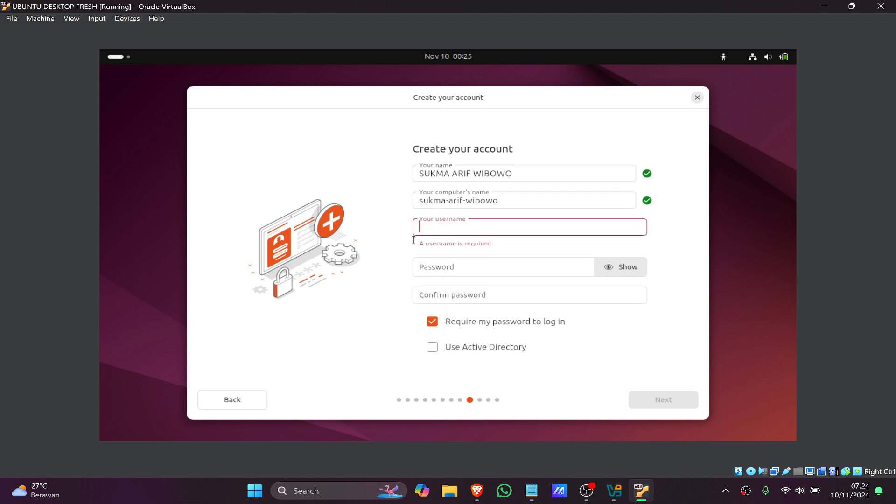
type("sukma")
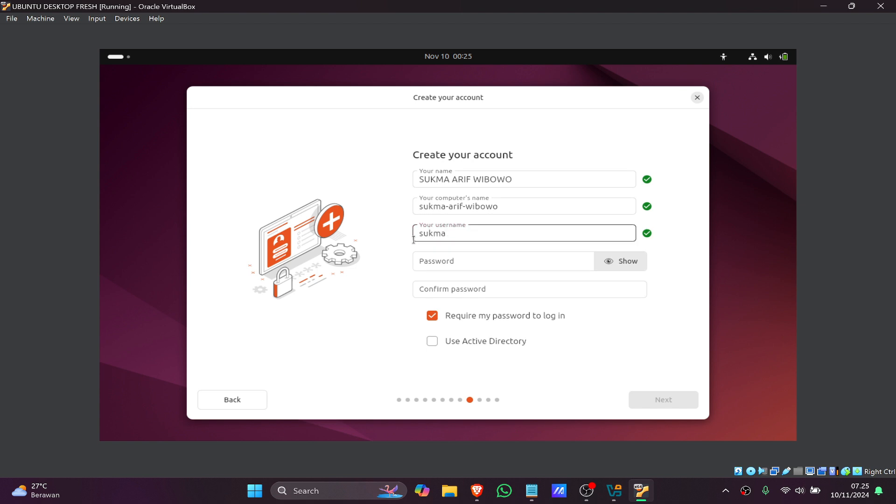
type("arif")
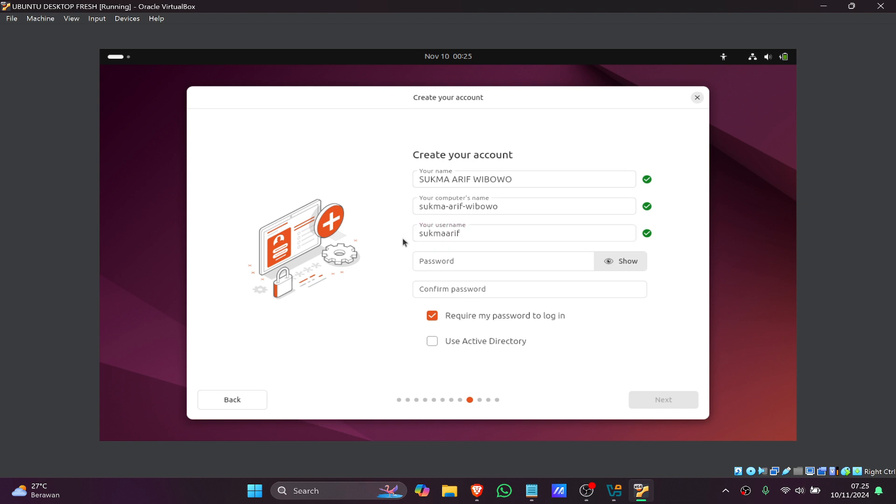
double_click(443, 236)
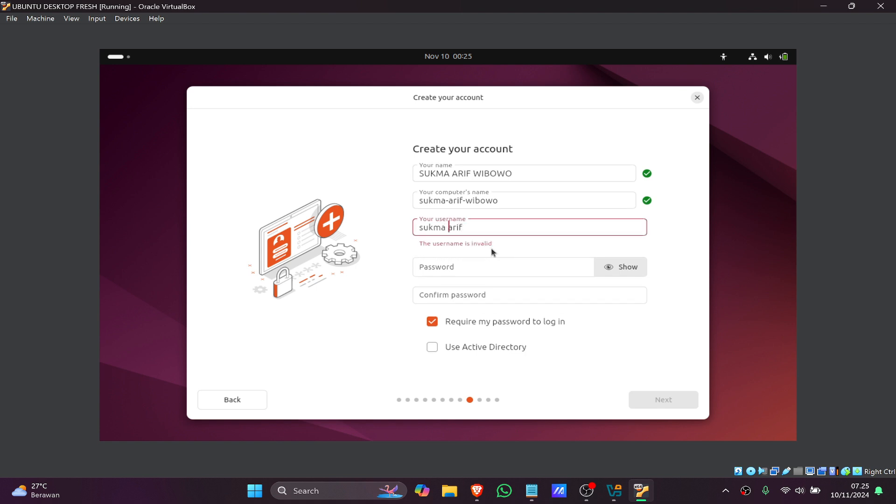
left_click(447, 227)
key("BackSpace")
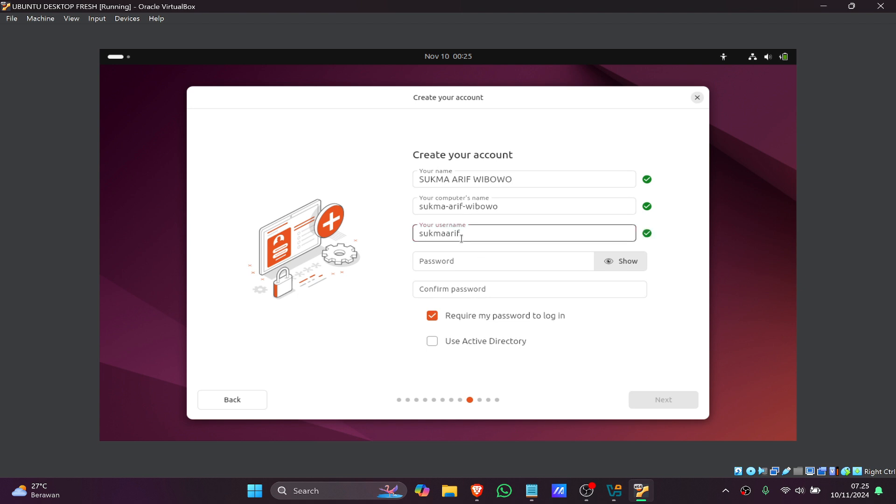
left_click(414, 247)
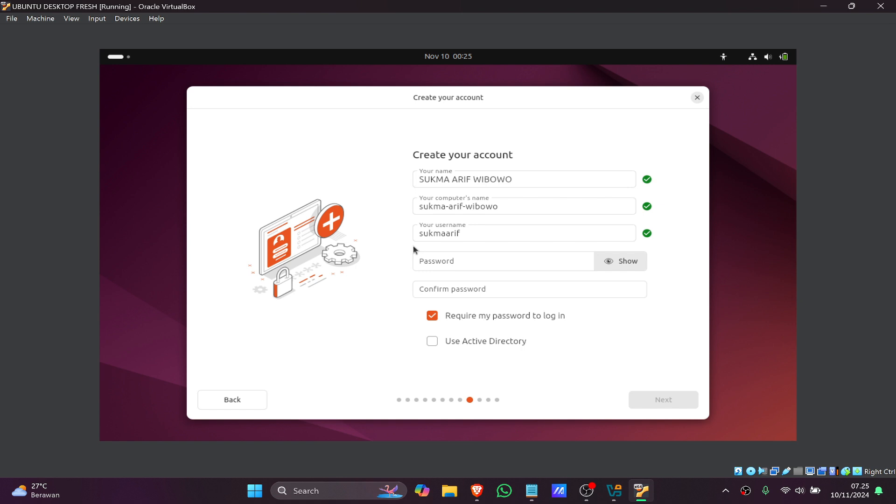
- Enter and confirm the account password, and continue to the timezone selection
left_click(444, 263)
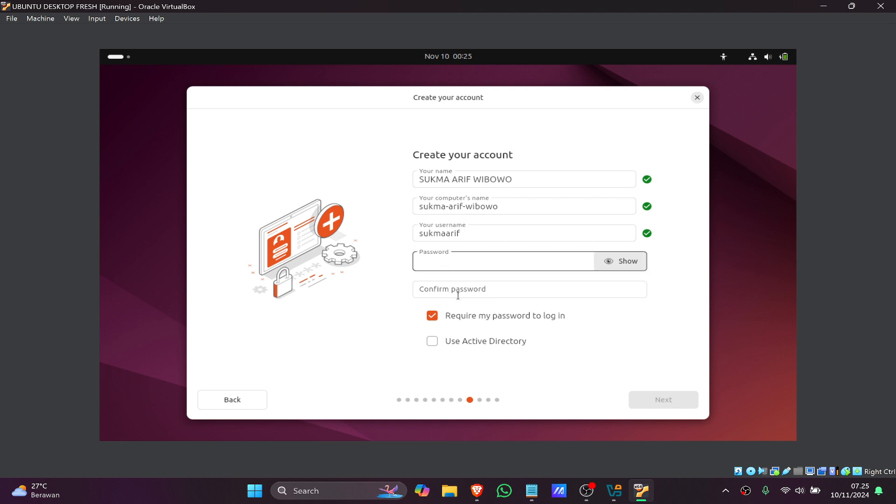
left_click(455, 290)
left_click(449, 257)
left_click(531, 491)
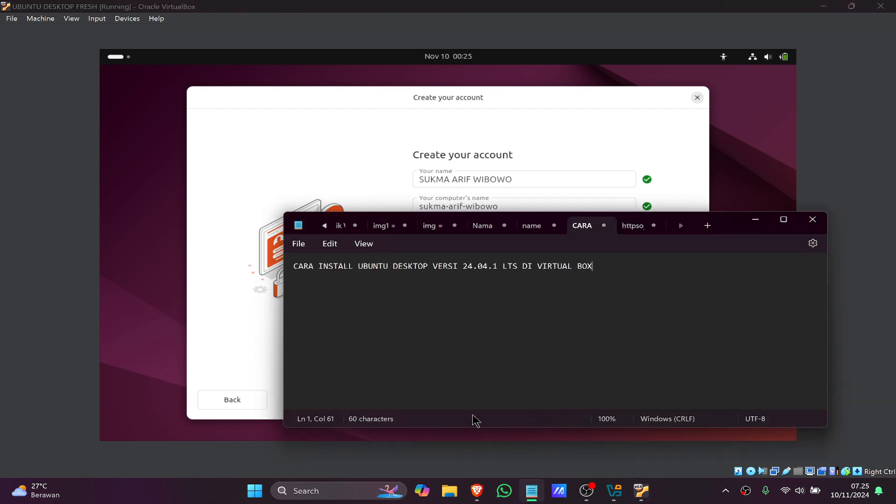
left_click(756, 220)
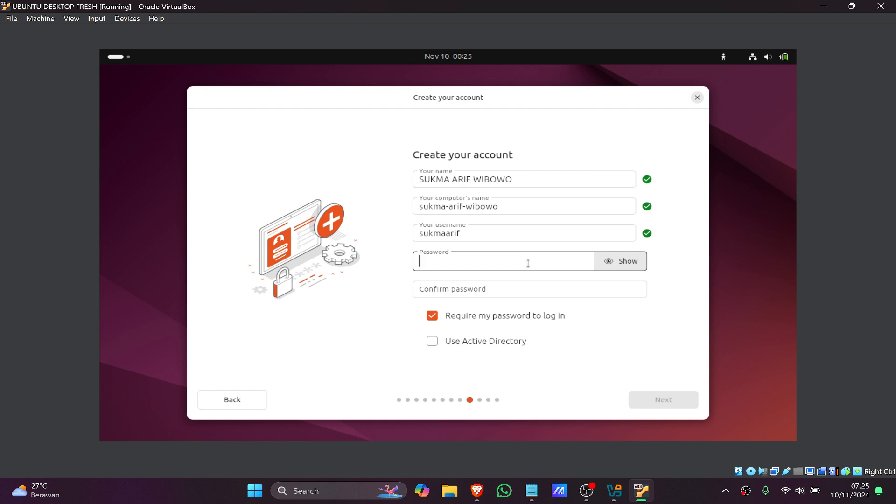
key("ctrl+v")
key("Tab")
key("ctrl+v")
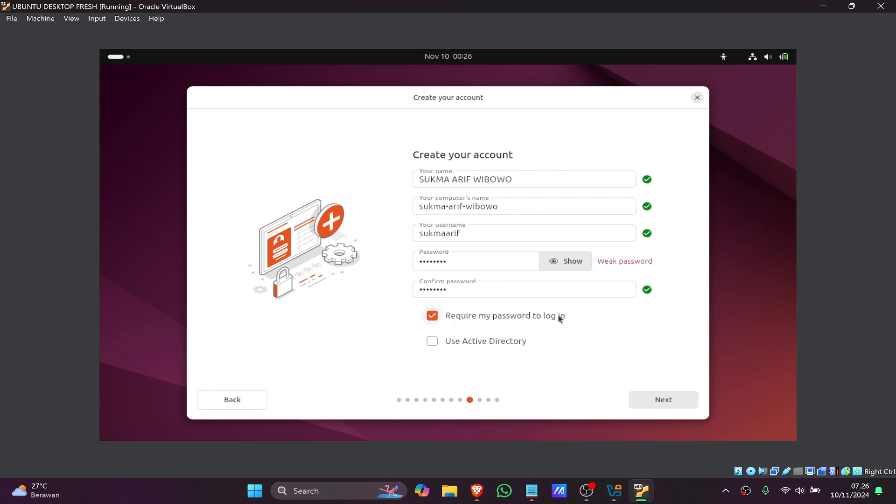
left_click(456, 317)
left_click(665, 400)
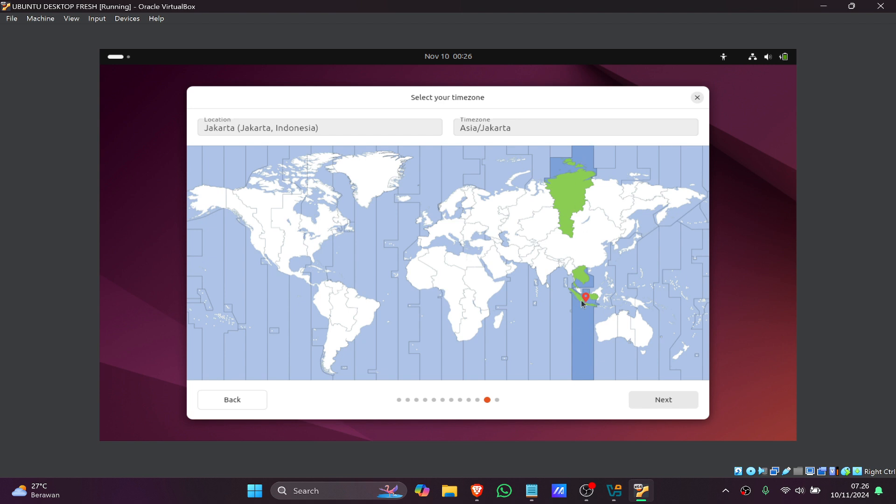
- Accept the Asia/Jakarta timezone, install Ubuntu with the reviewed choices and restart into the installed system
left_click(654, 398)
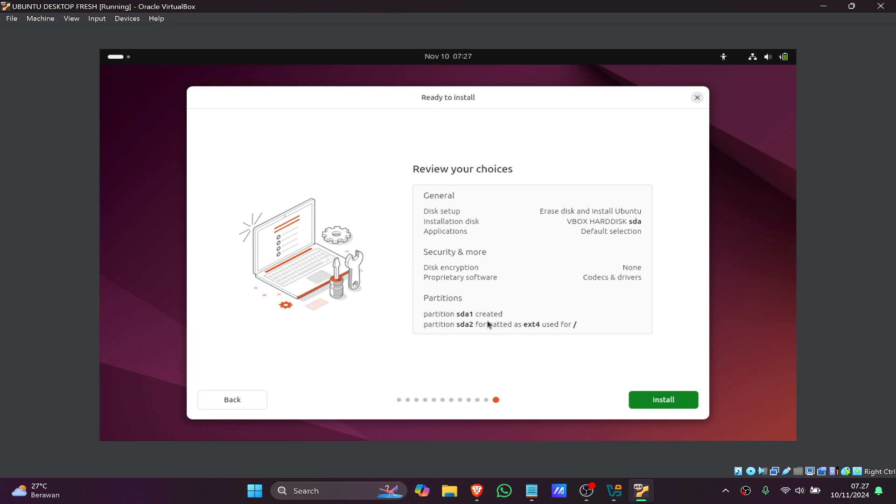
left_click(660, 400)
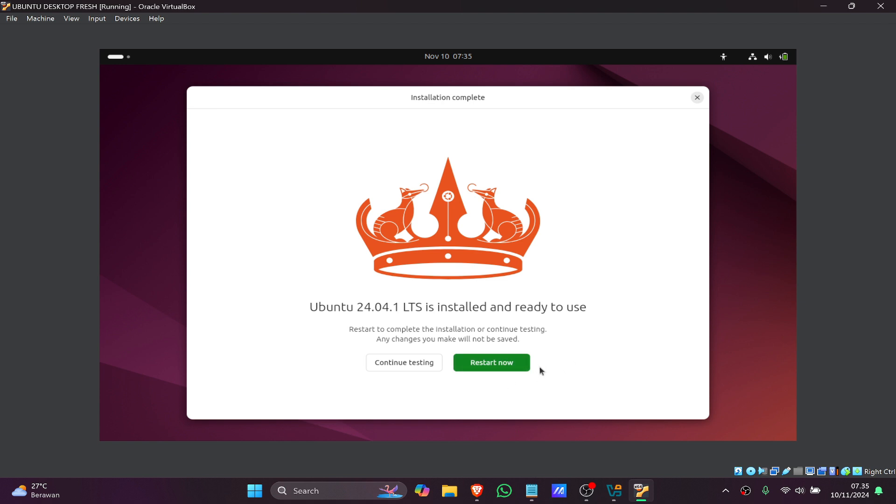
left_click(508, 365)
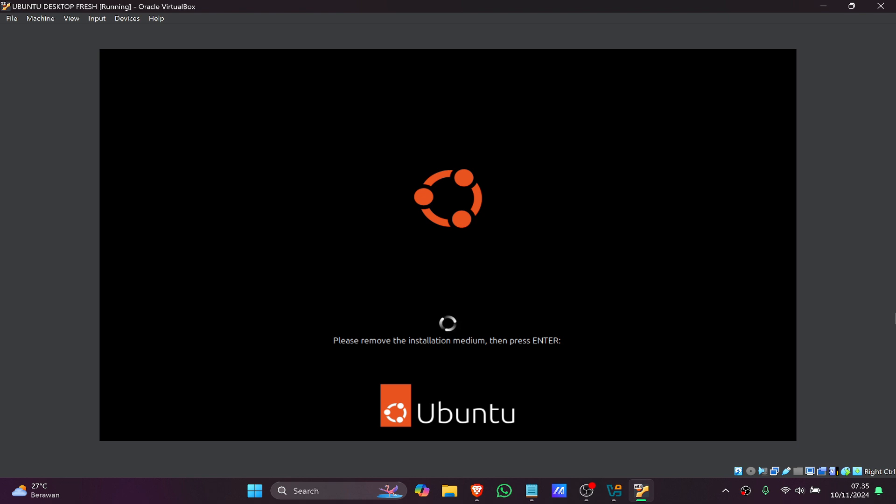
key("Return")
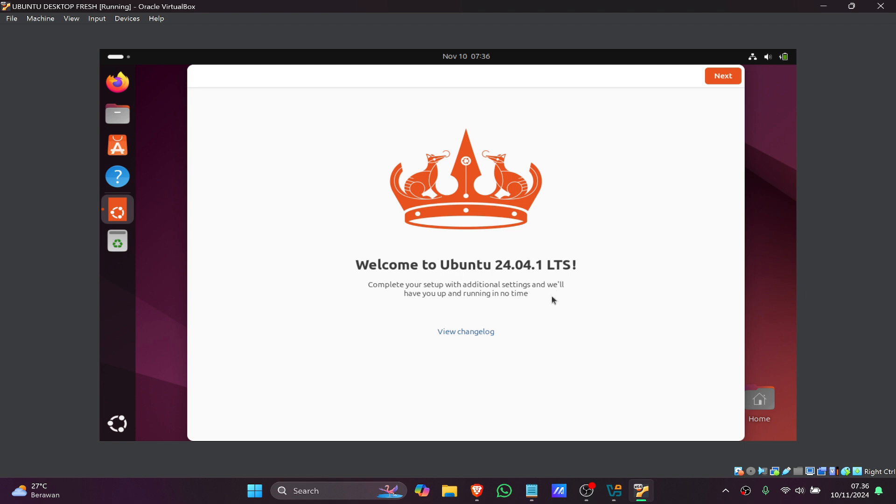
- Go through the Ubuntu welcome setup to its final page, skipping Ubuntu Pro for now and sharing system data with the Ubuntu team
left_click(732, 77)
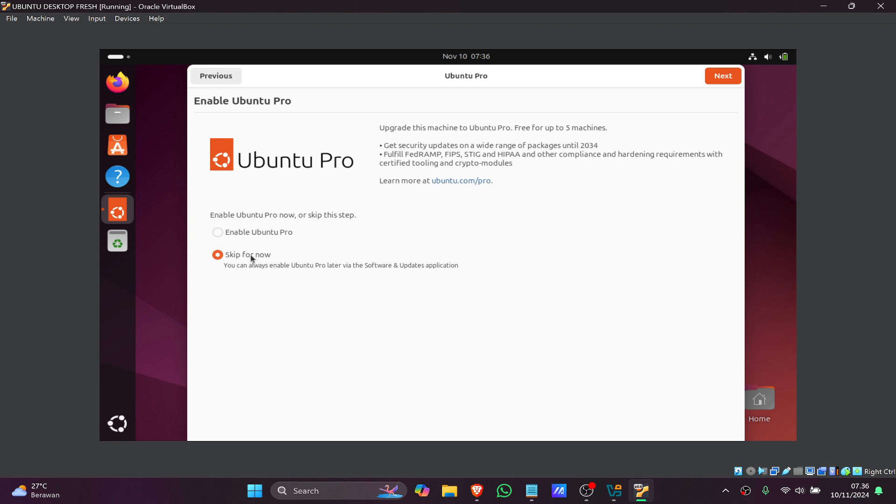
left_click(721, 80)
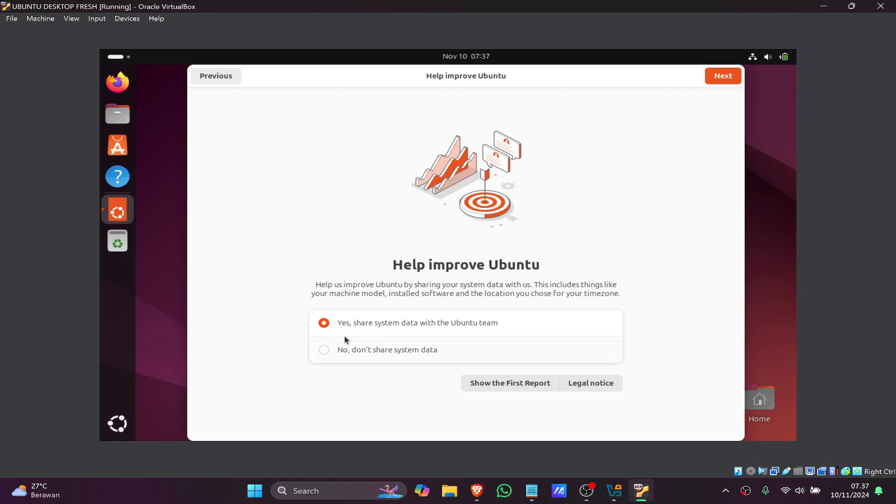
left_click(723, 77)
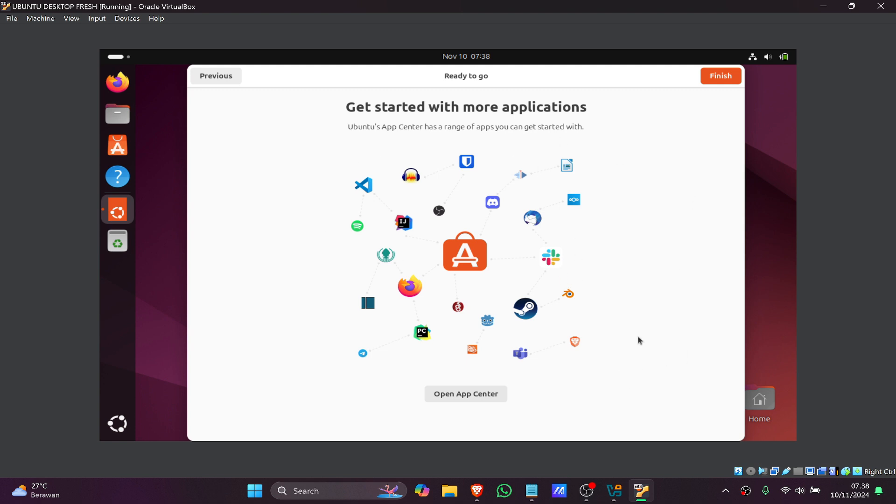
- Finish the Ubuntu welcome setup and look through the installed applications, including the Utilities folder
left_click(719, 78)
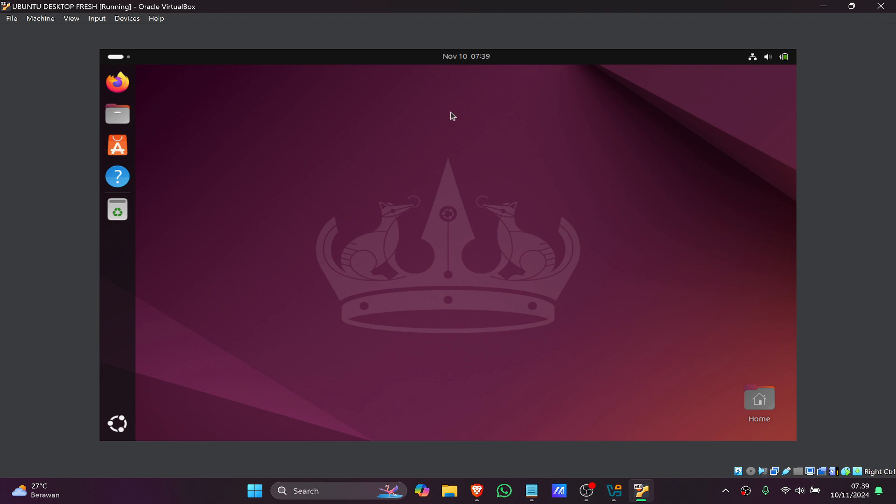
left_click(124, 426)
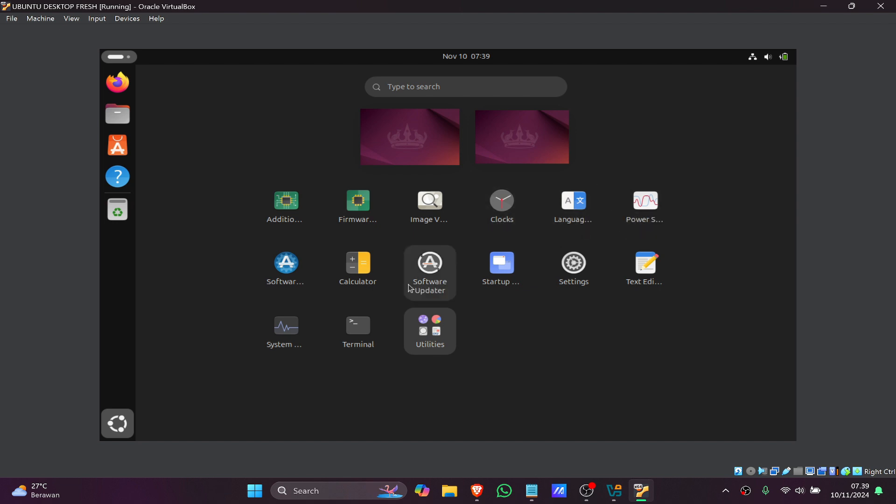
left_click(434, 350)
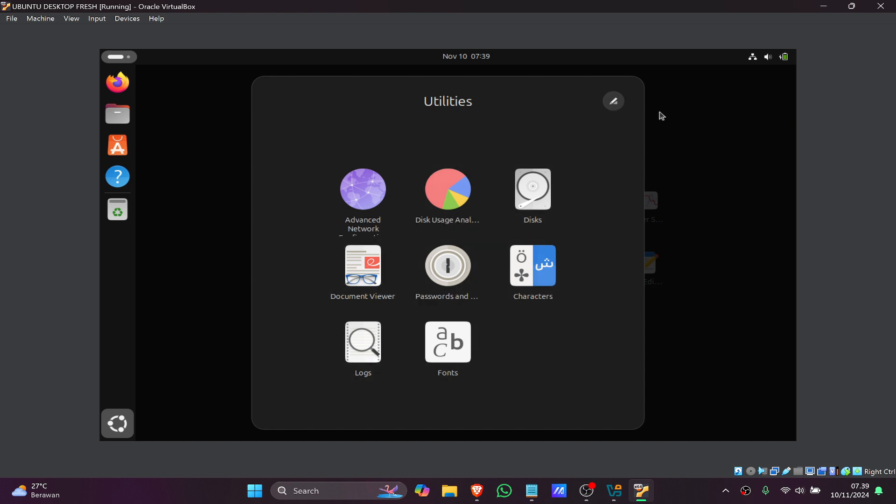
left_click(673, 117)
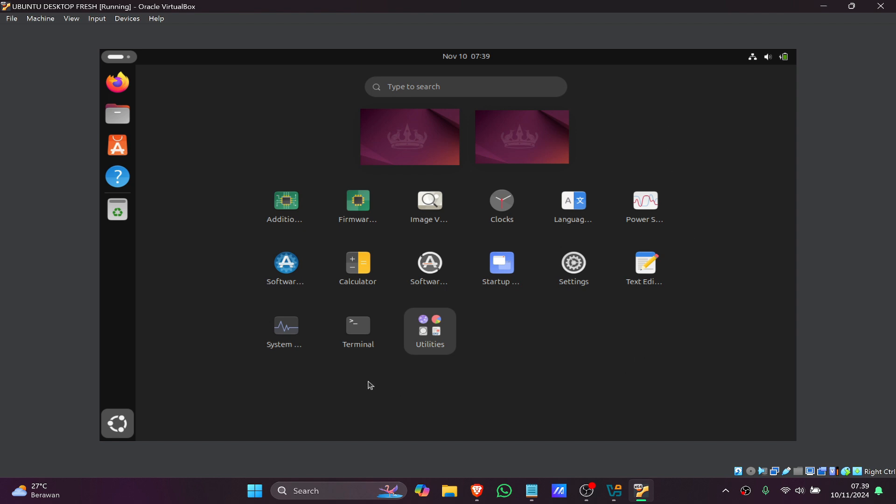
- Examine the running processes, resource usage and file systems in System Monitor, and close it
left_click(312, 348)
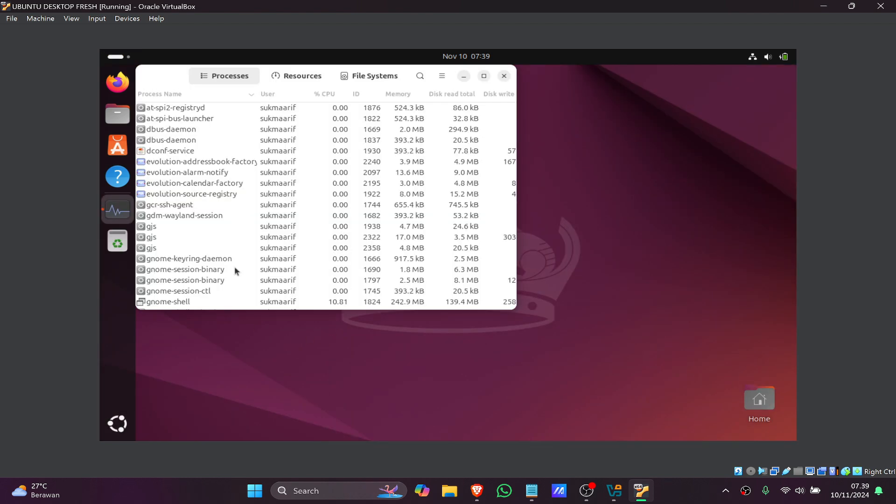
scroll(250, 129, "down", 2)
scroll(250, 129, "up", 2)
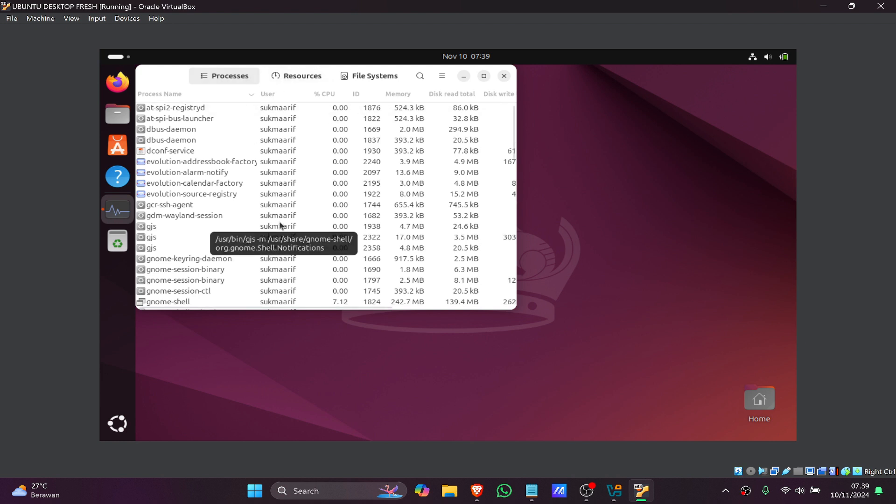
left_click(292, 78)
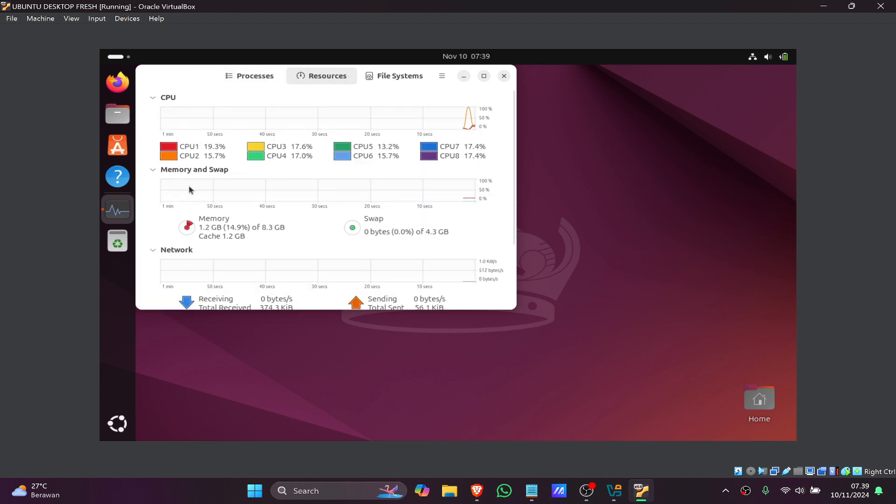
scroll(187, 256, "down", 3)
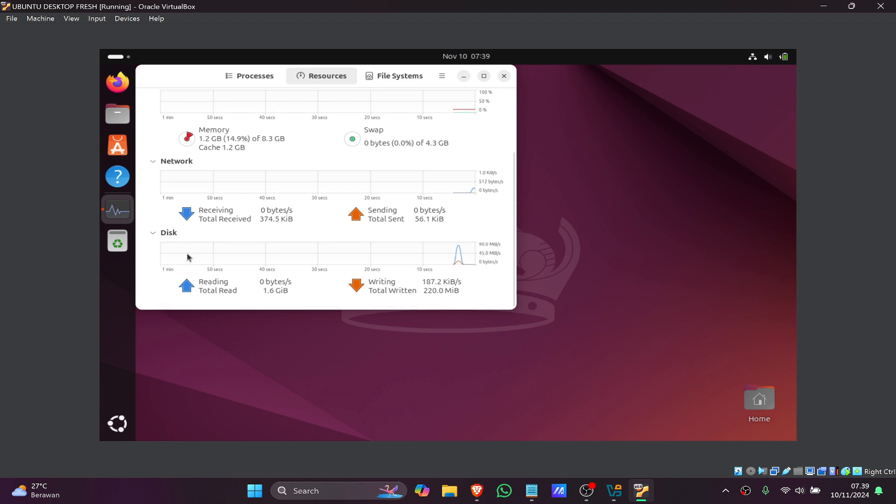
scroll(246, 232, "up", 3)
left_click(396, 79)
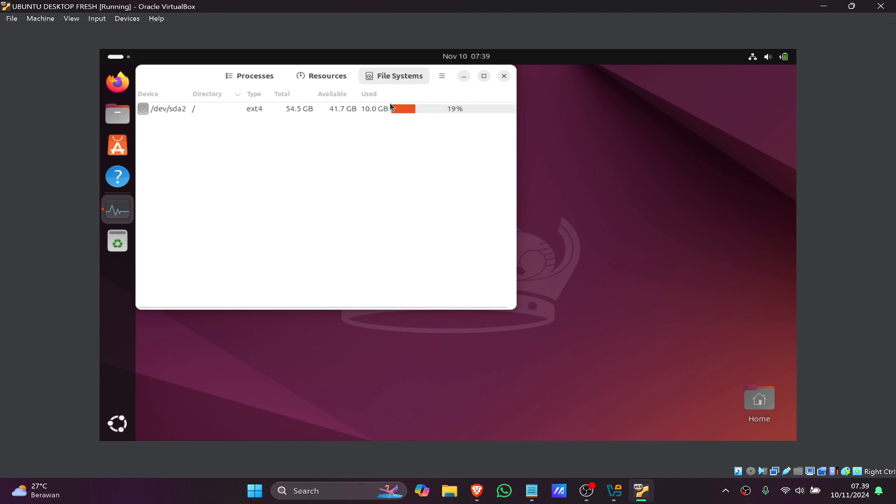
left_click(504, 76)
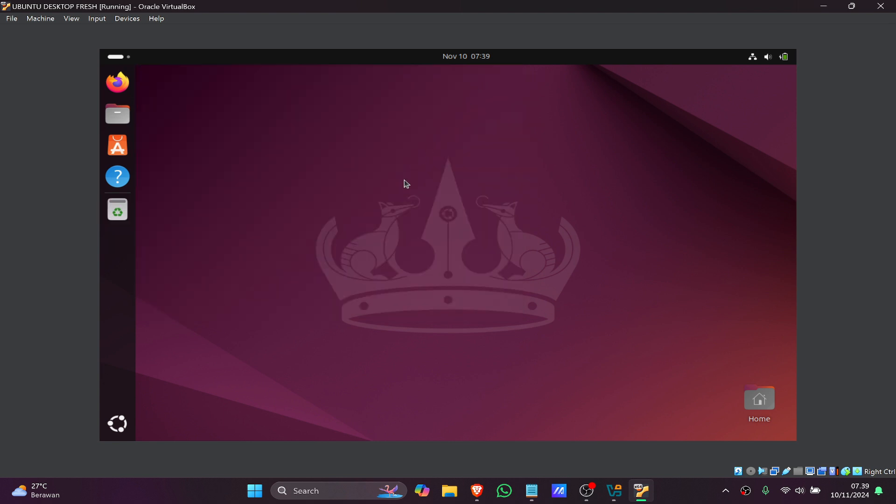
- Browse Starred, the Home folders, Trash and Other Locations in a maximized Files window, return to Home and close the window
left_click(120, 114)
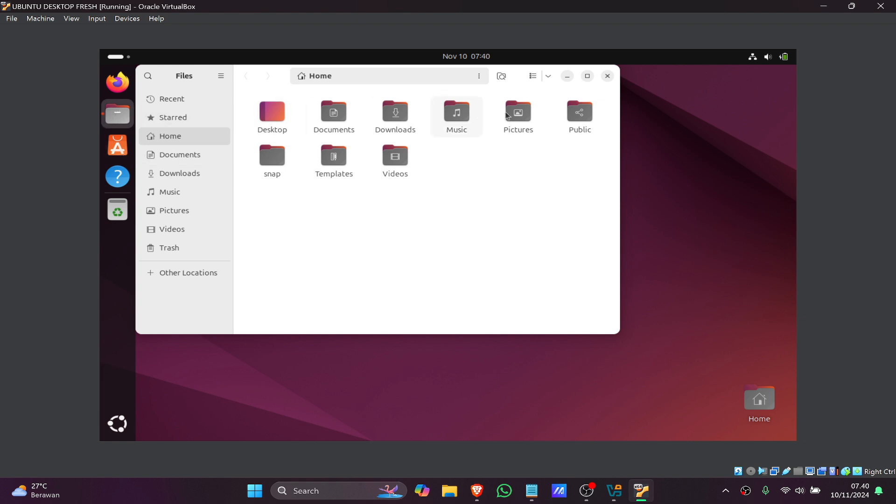
left_click(587, 76)
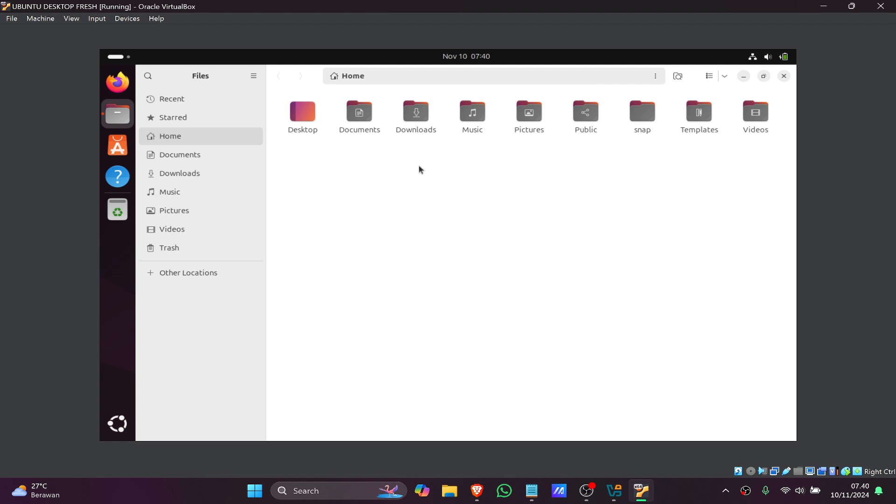
left_click(172, 118)
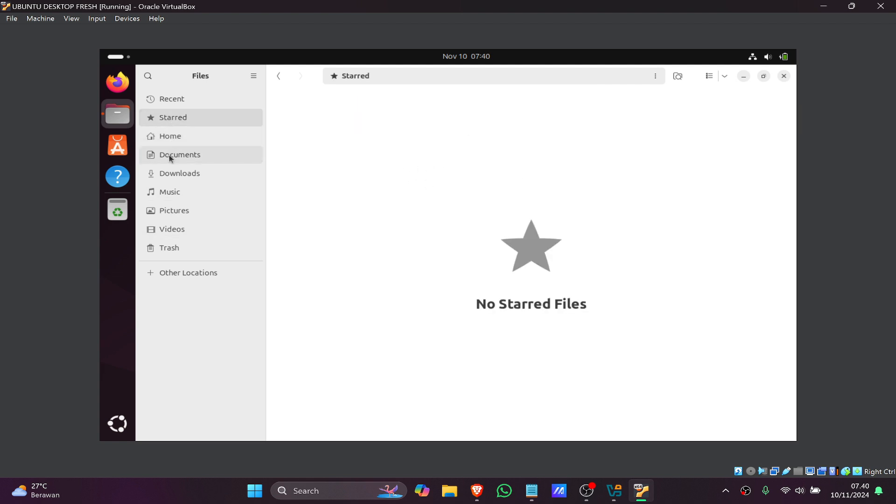
left_click(176, 137)
left_click(179, 155)
left_click(183, 173)
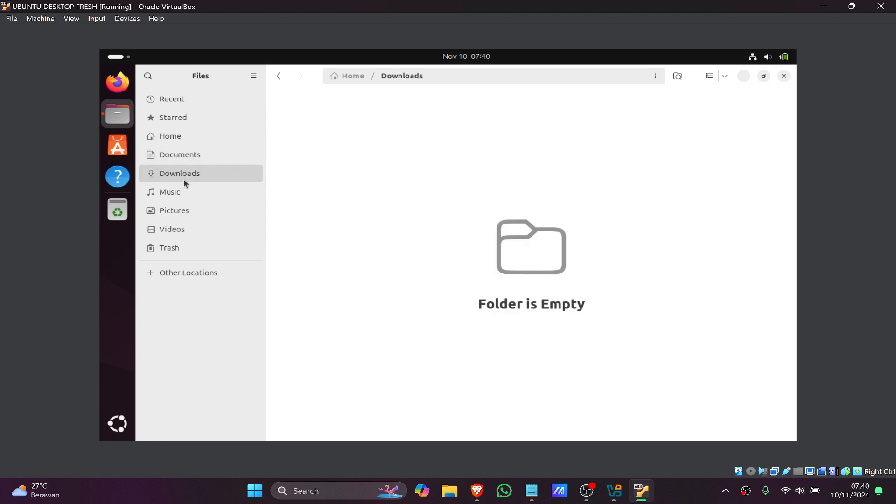
left_click(184, 193)
left_click(184, 211)
left_click(185, 235)
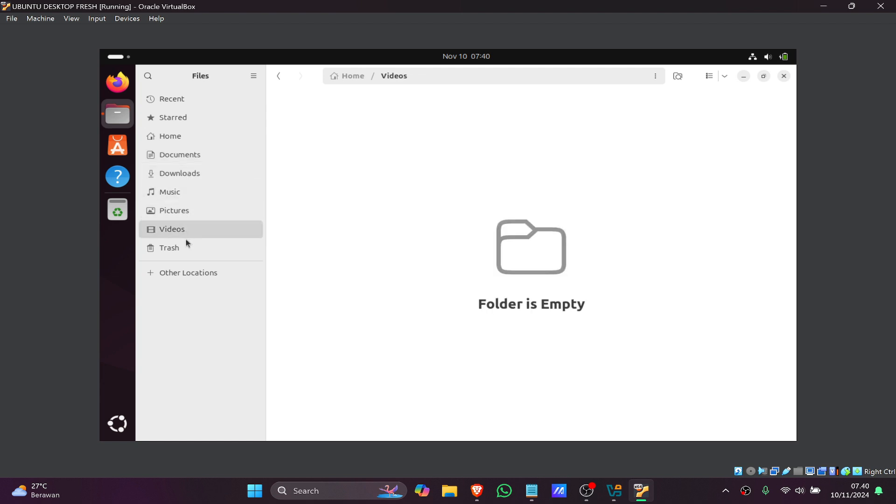
left_click(190, 250)
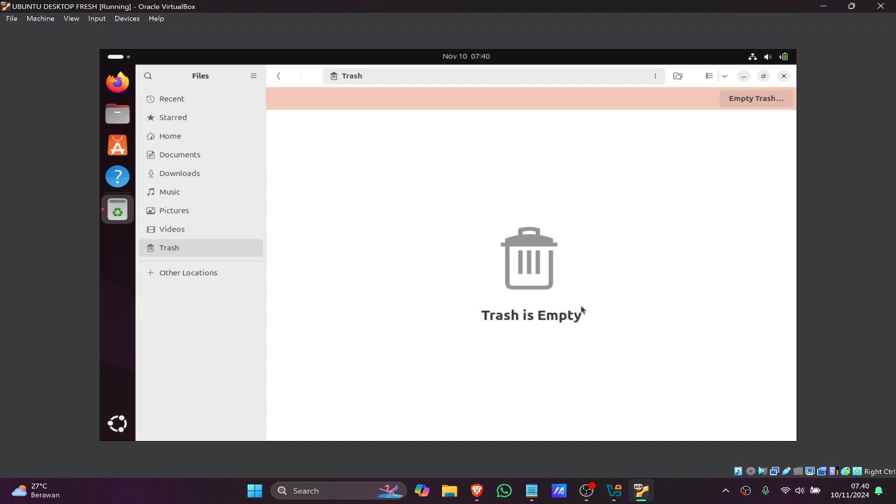
left_click(177, 275)
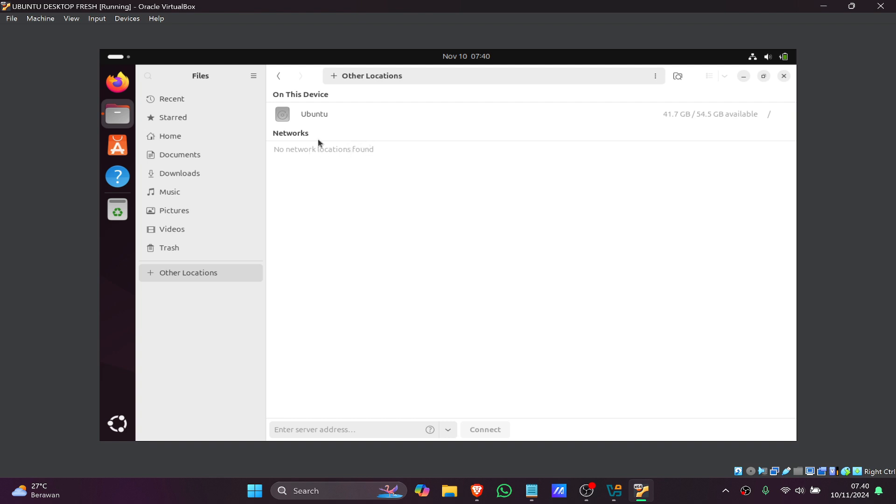
left_click(190, 136)
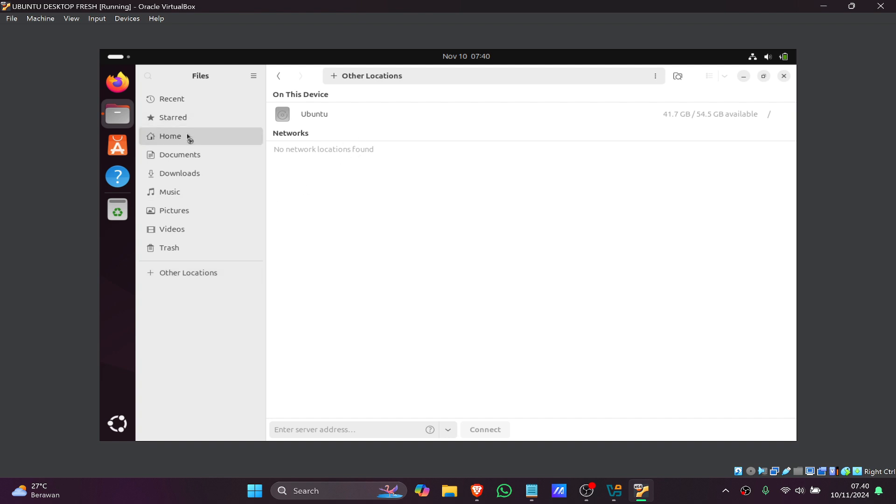
left_click(784, 77)
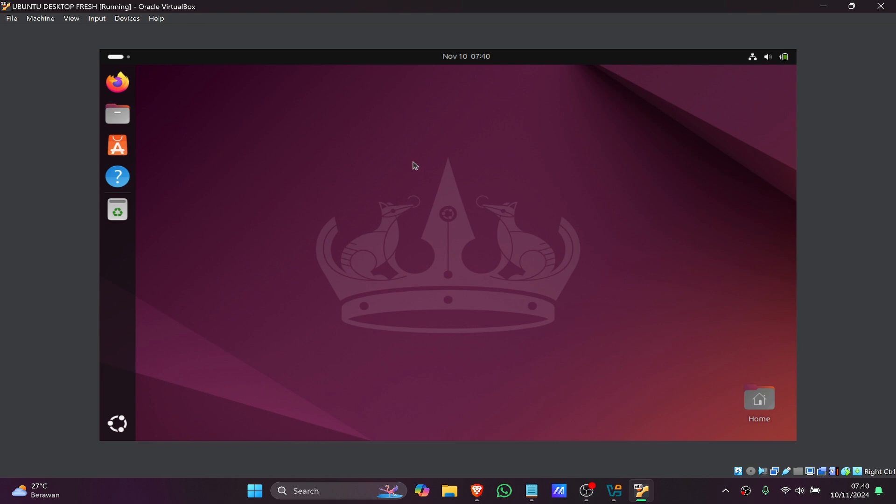
- Look at the workspace overview and the system quick settings, and open and dismiss the screenshot tool
left_click(120, 58)
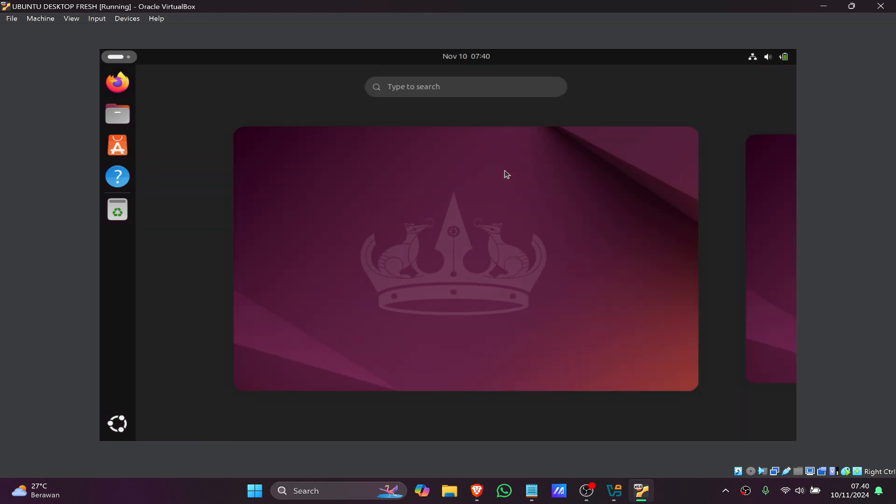
left_click(500, 264)
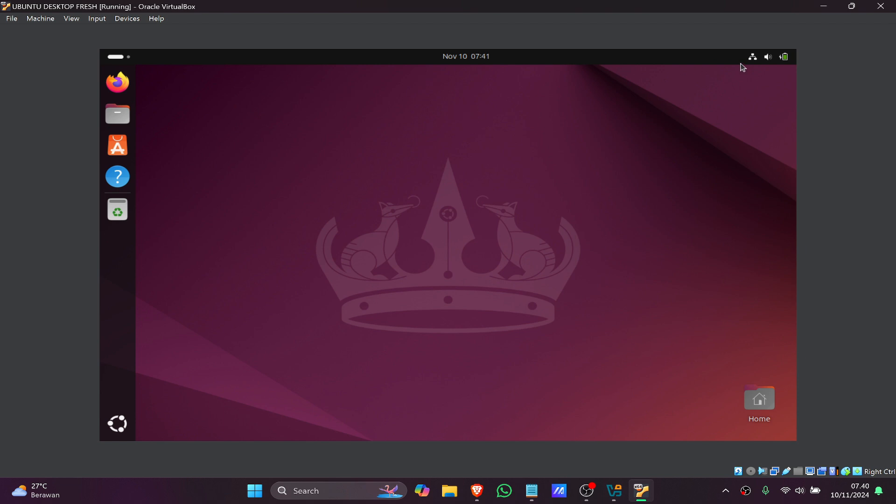
left_click(763, 60)
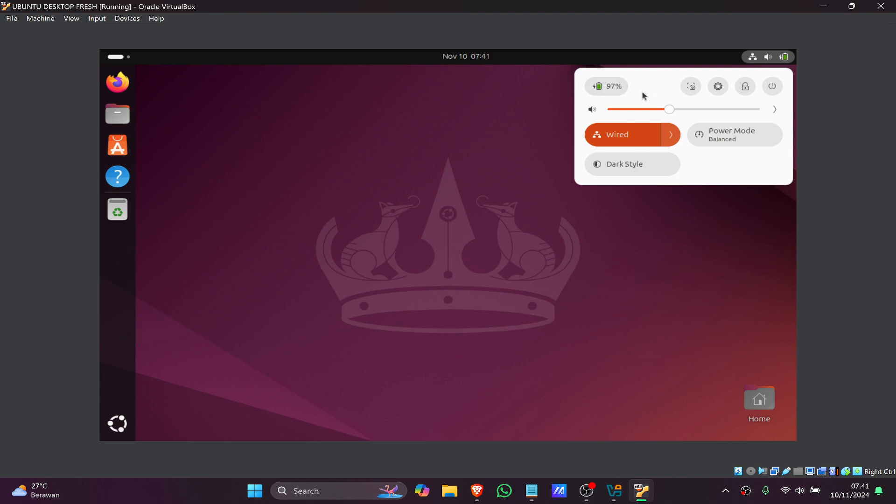
left_click(692, 89)
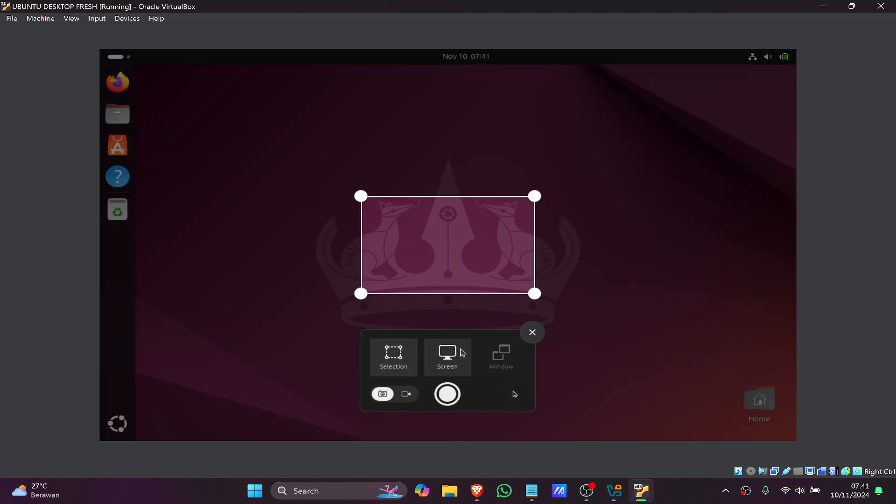
left_click(533, 336)
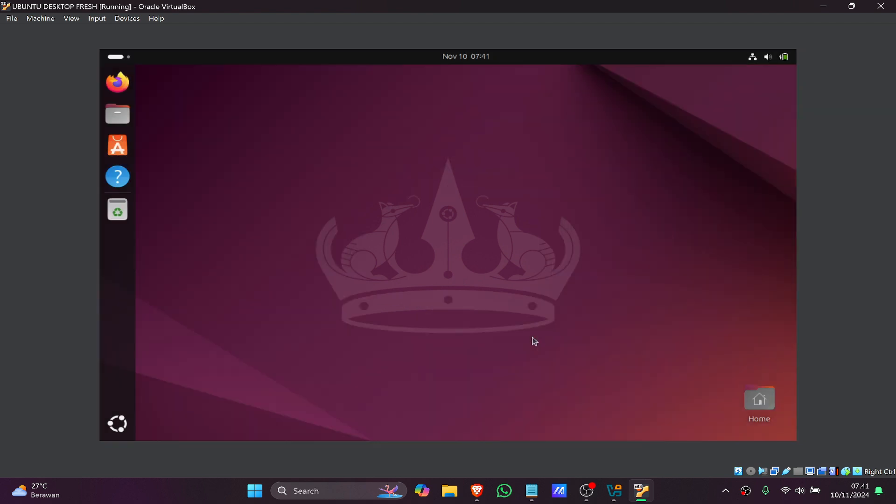
- Open the system Settings and examine the Network, Bluetooth, Displays and Sound pages, including the available refresh rates
left_click(763, 58)
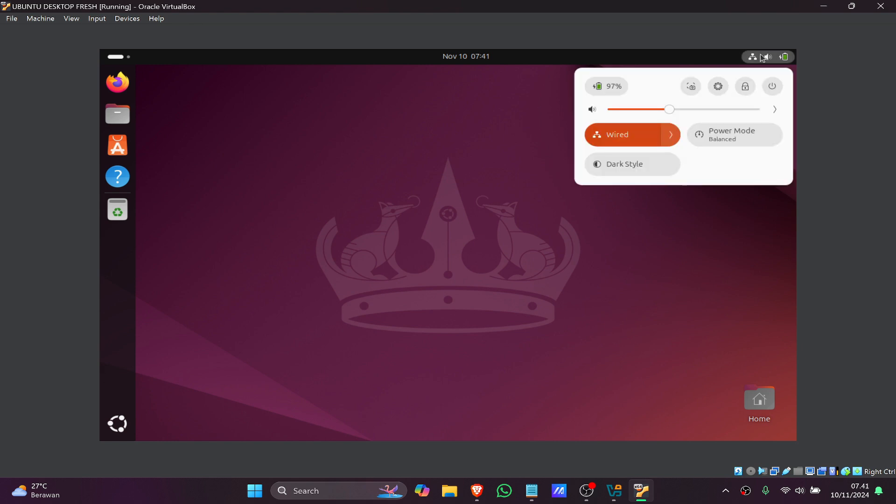
left_click(722, 88)
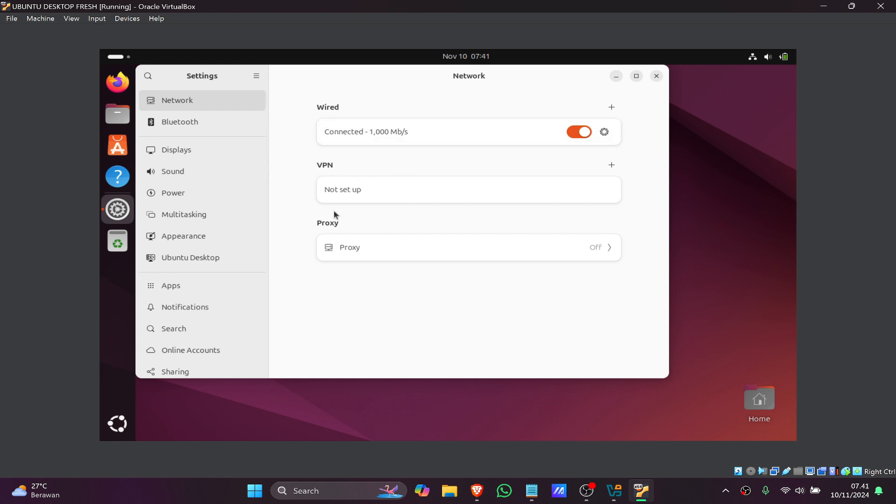
left_click(187, 122)
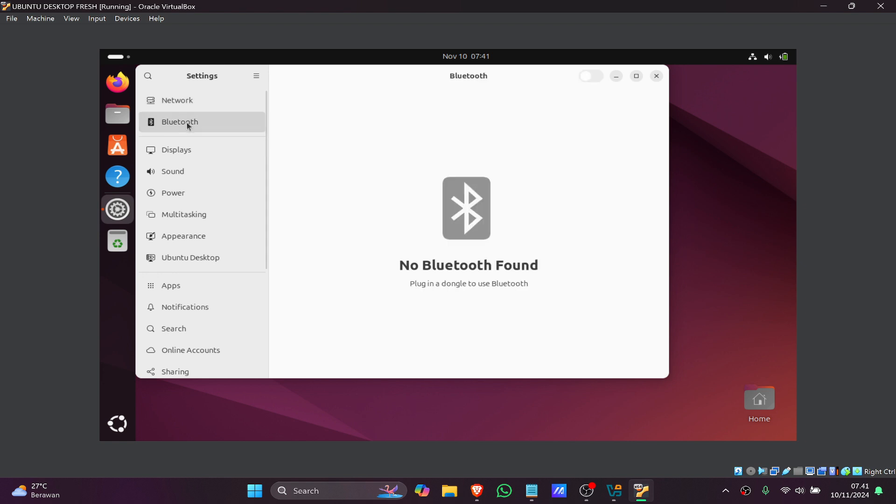
left_click(178, 154)
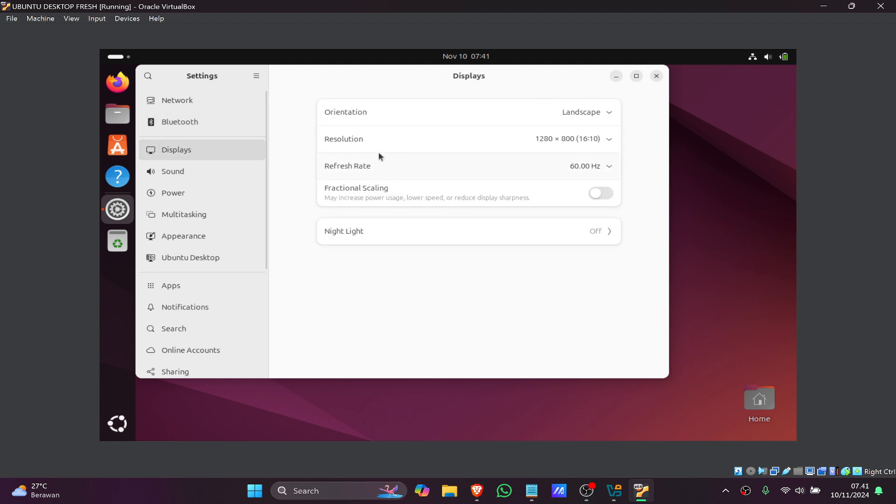
left_click(495, 172)
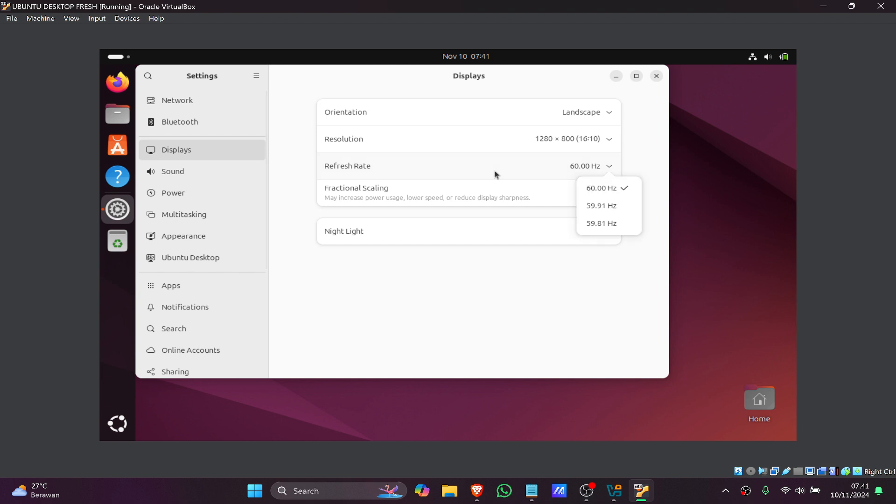
left_click(495, 174)
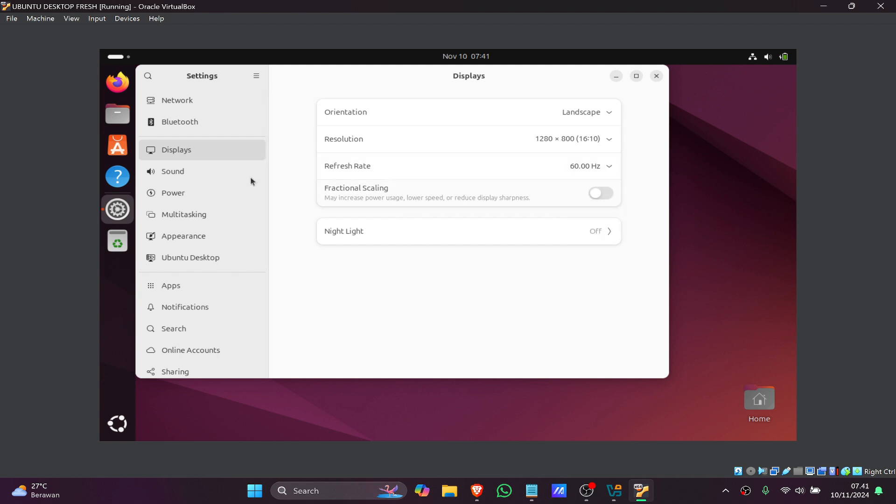
left_click(169, 172)
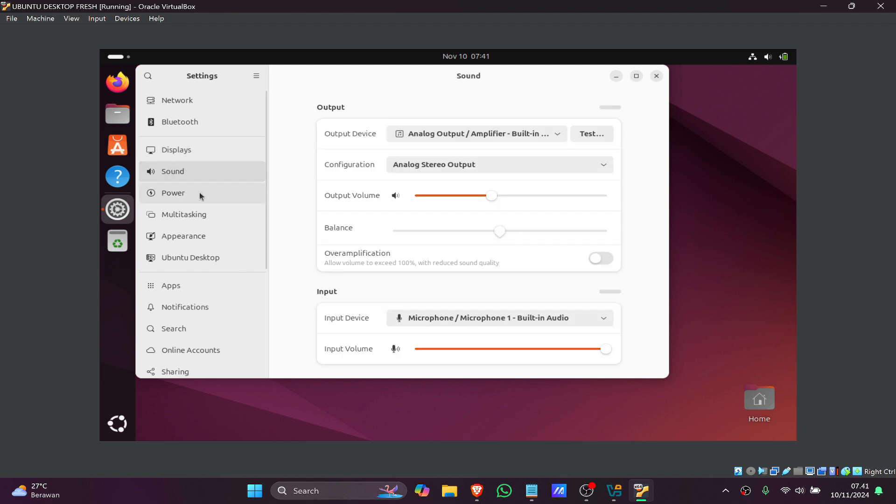
- Examine the style, accent colour and background choices in the Appearance settings
scroll(200, 193, "down", 3)
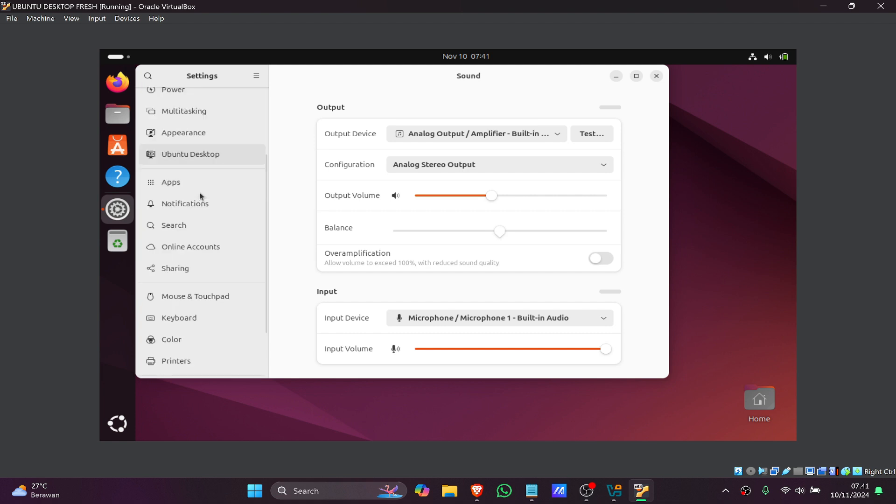
left_click(215, 133)
scroll(328, 240, "down", 2)
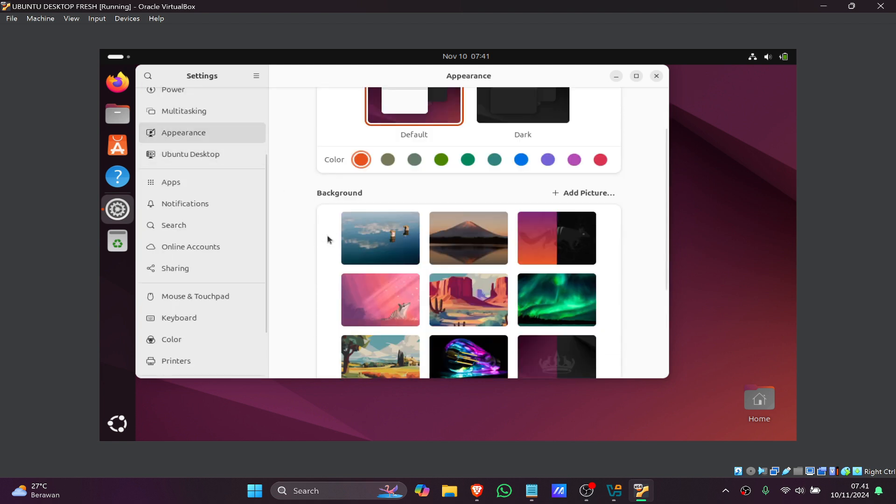
scroll(324, 238, "down", 1)
scroll(309, 238, "down", 3)
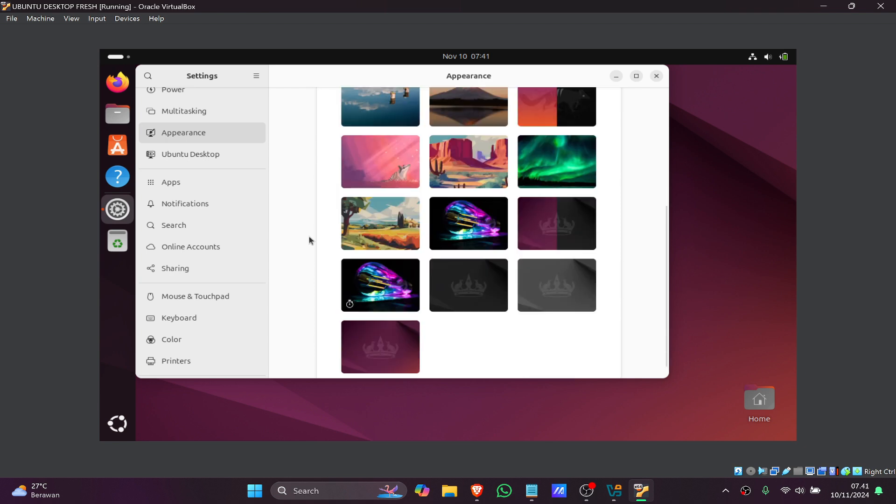
scroll(309, 240, "up", 5)
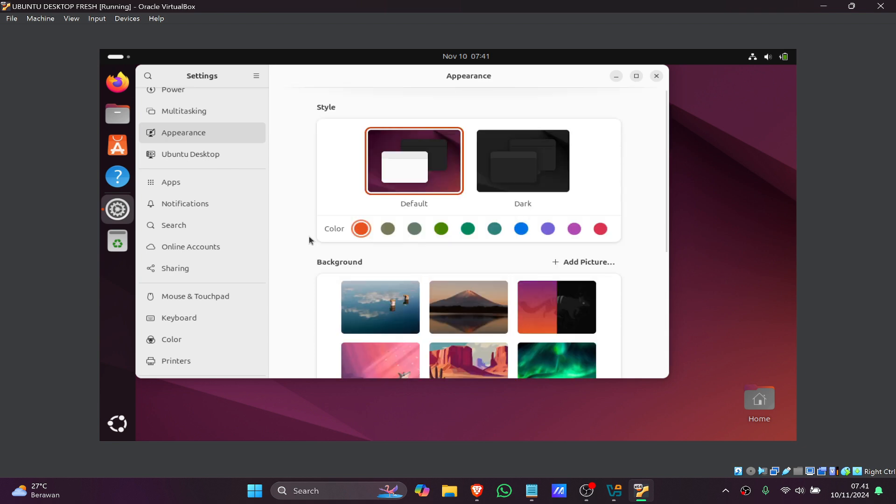
- Look through the Appearance background pictures, the Ubuntu Desktop options for icons, dock and tiling, and the list of installed apps
scroll(309, 240, "down", 6)
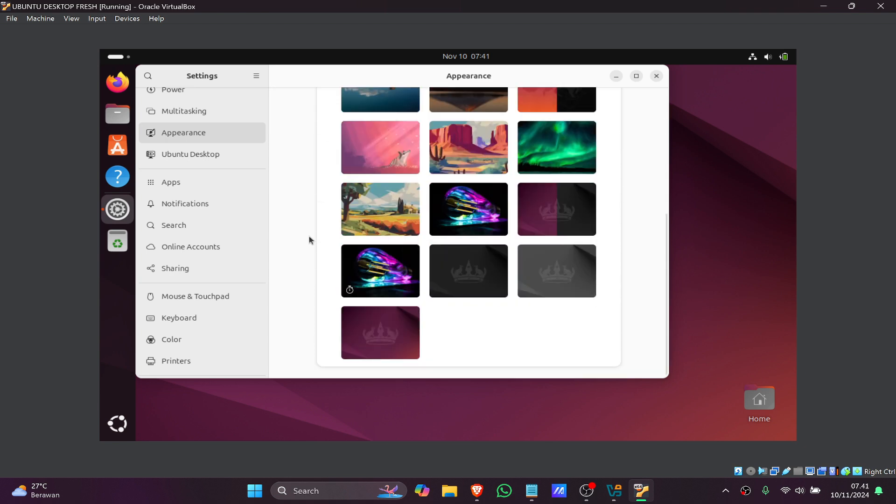
scroll(308, 240, "up", 5)
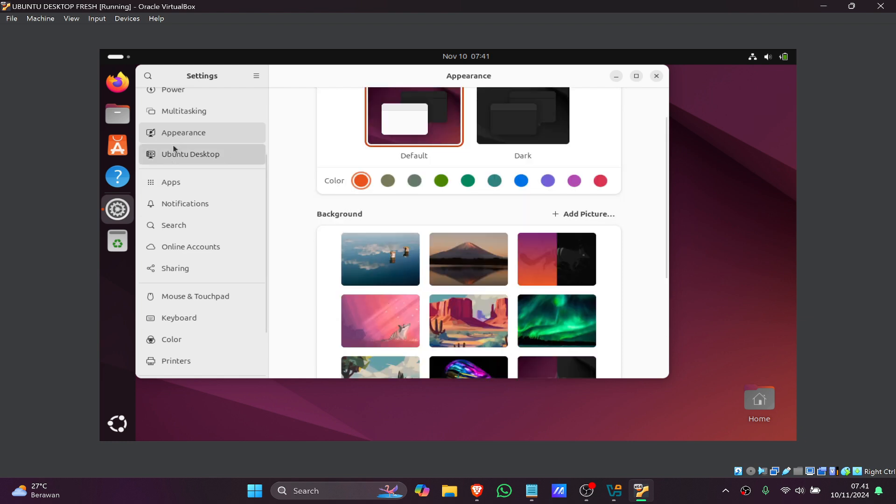
left_click(174, 148)
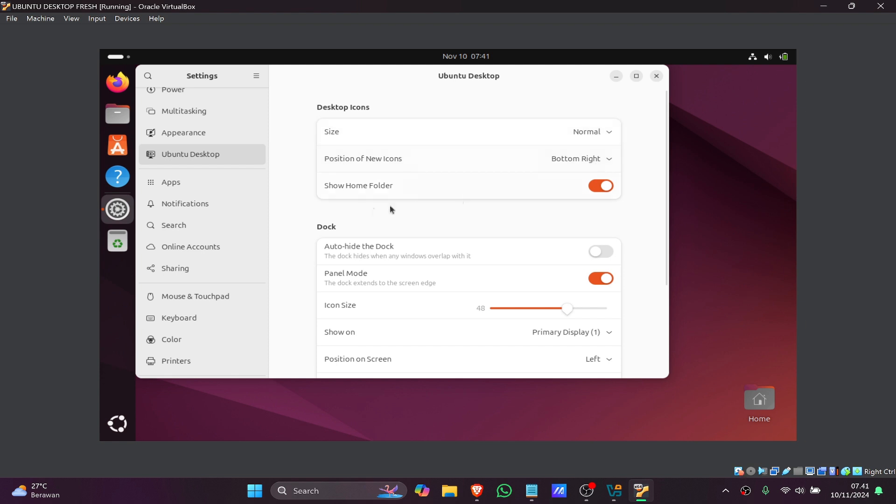
scroll(305, 232, "down", 5)
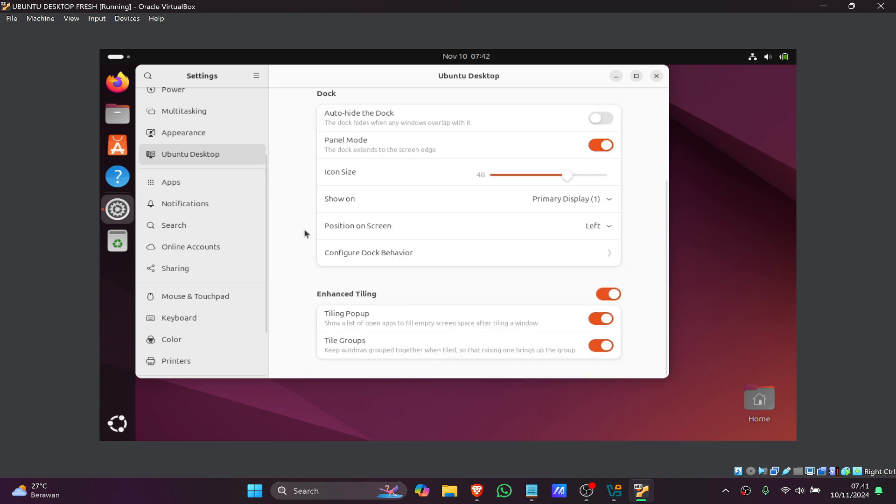
left_click(224, 183)
scroll(303, 202, "down", 5)
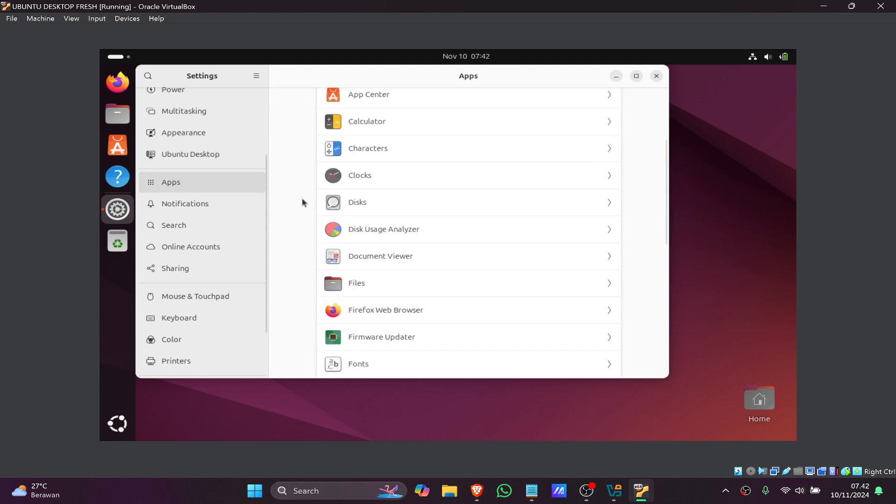
scroll(303, 203, "down", 10)
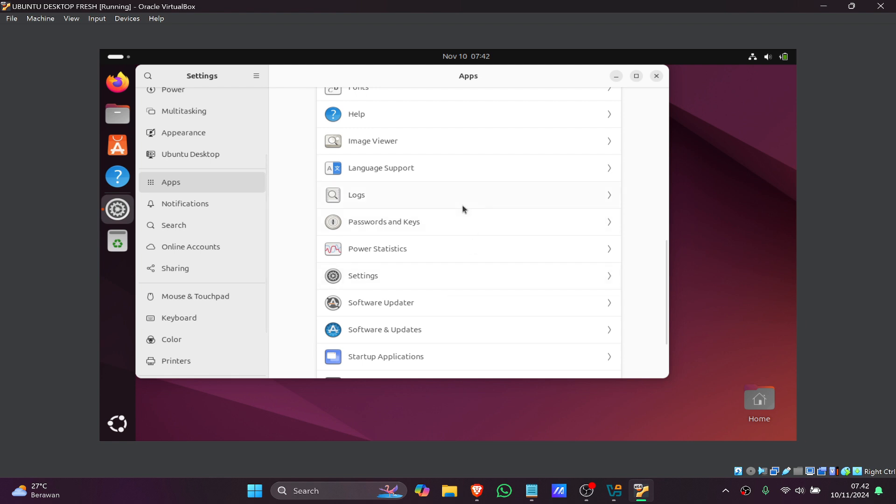
scroll(462, 205, "down", 3)
- Examine the Notifications, Sharing, Mouse & Touchpad and Color pages, return to the Network page and close Settings
left_click(191, 211)
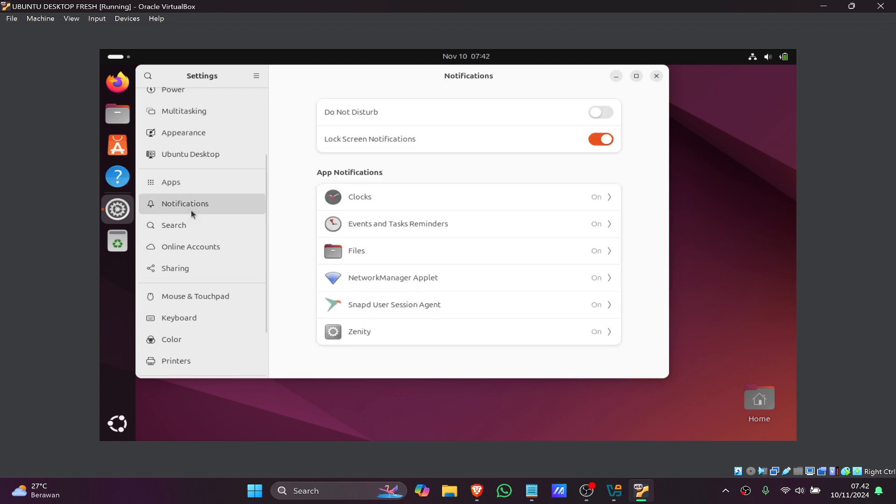
left_click(201, 272)
left_click(195, 296)
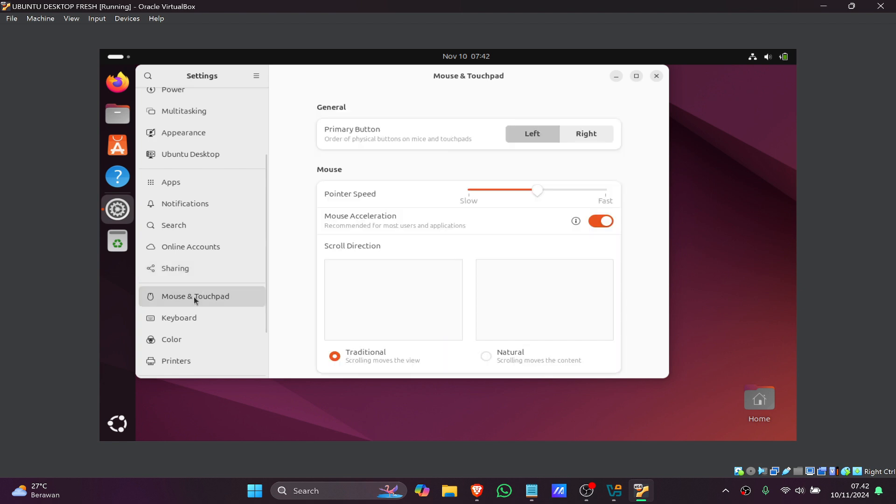
left_click(189, 341)
scroll(205, 135, "up", 5)
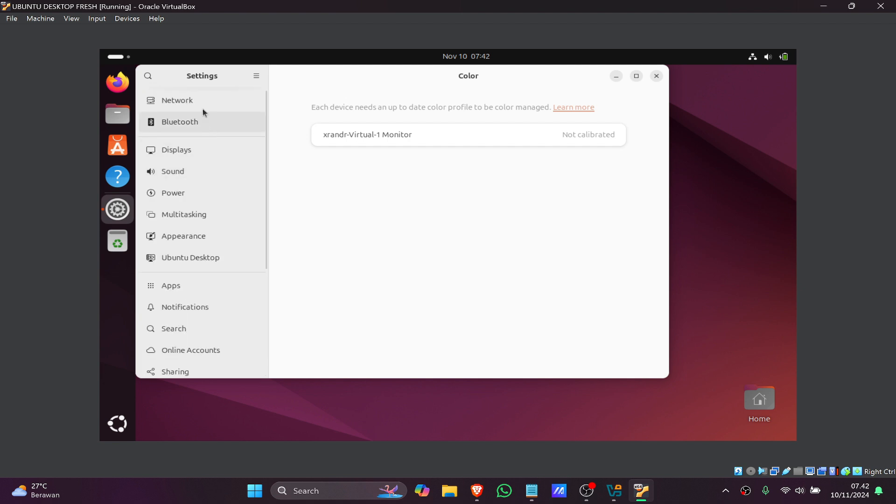
left_click(203, 106)
left_click(656, 76)
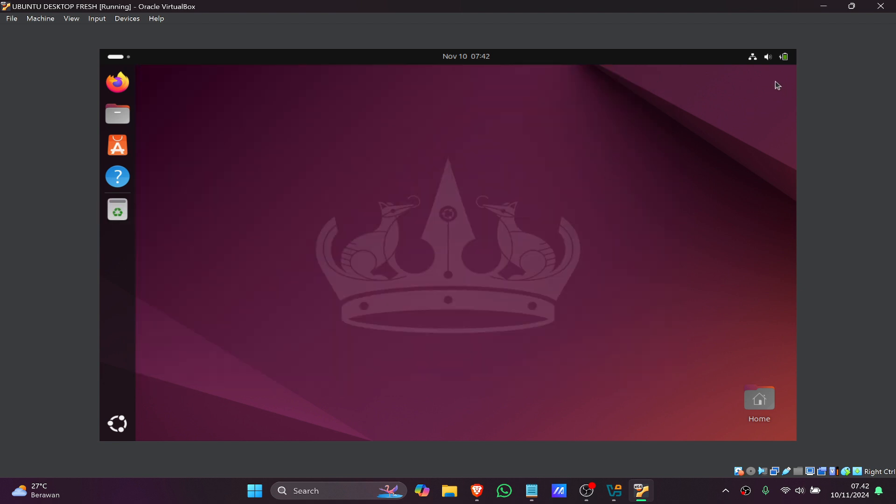
- Power off the Ubuntu virtual machine, confirming the shutdown, and show the Windows host desktop
left_click(770, 60)
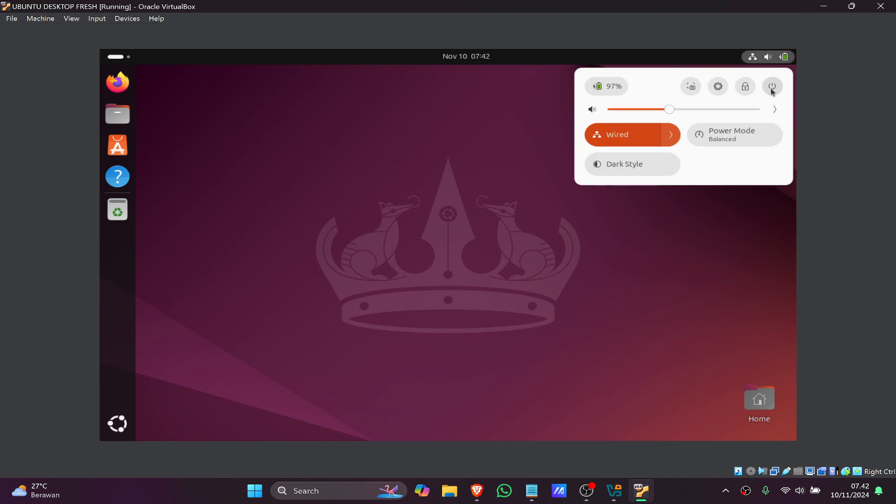
left_click(773, 88)
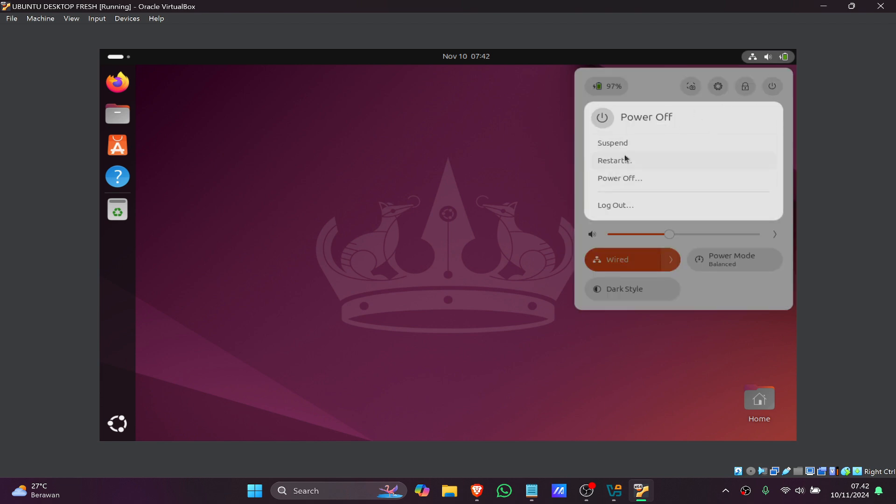
left_click(623, 179)
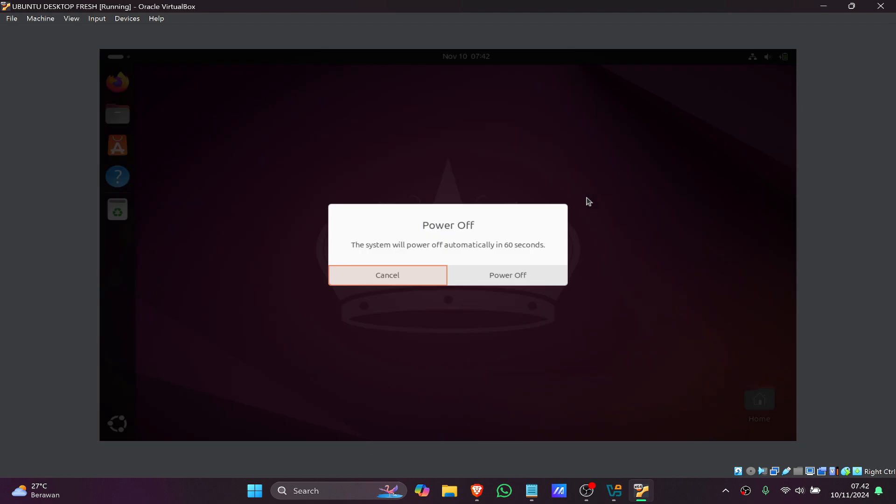
left_click(505, 275)
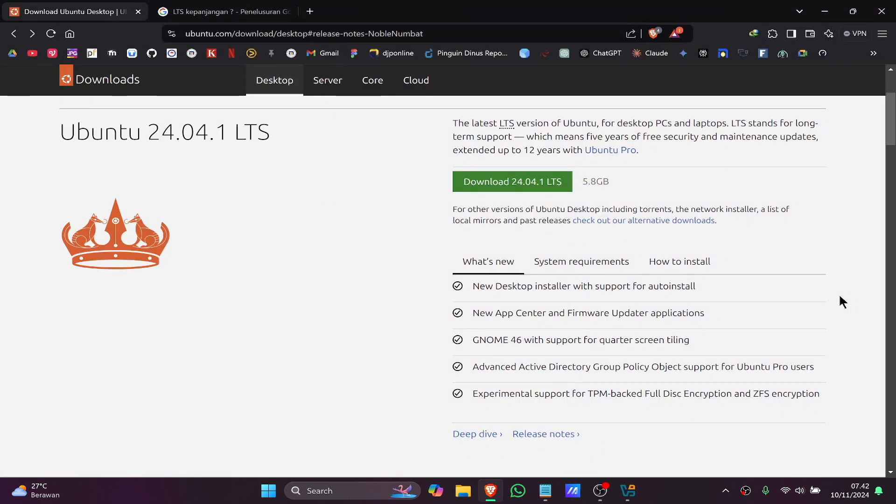
key("super+d")
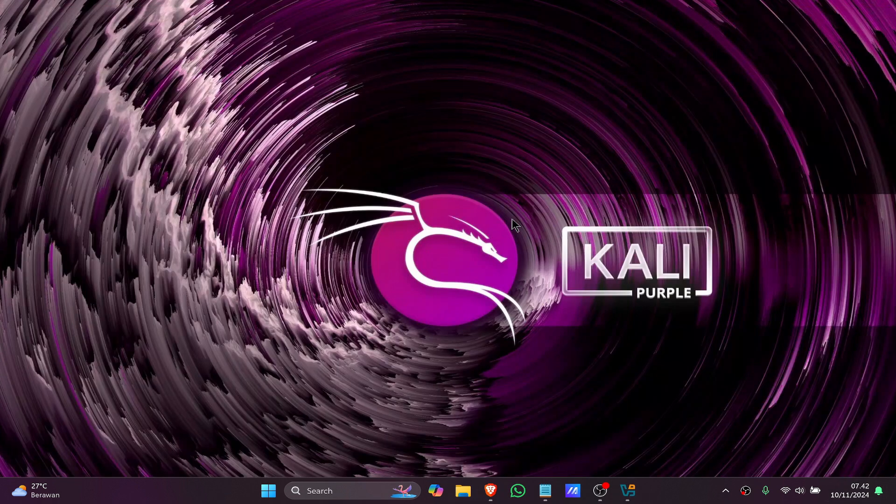